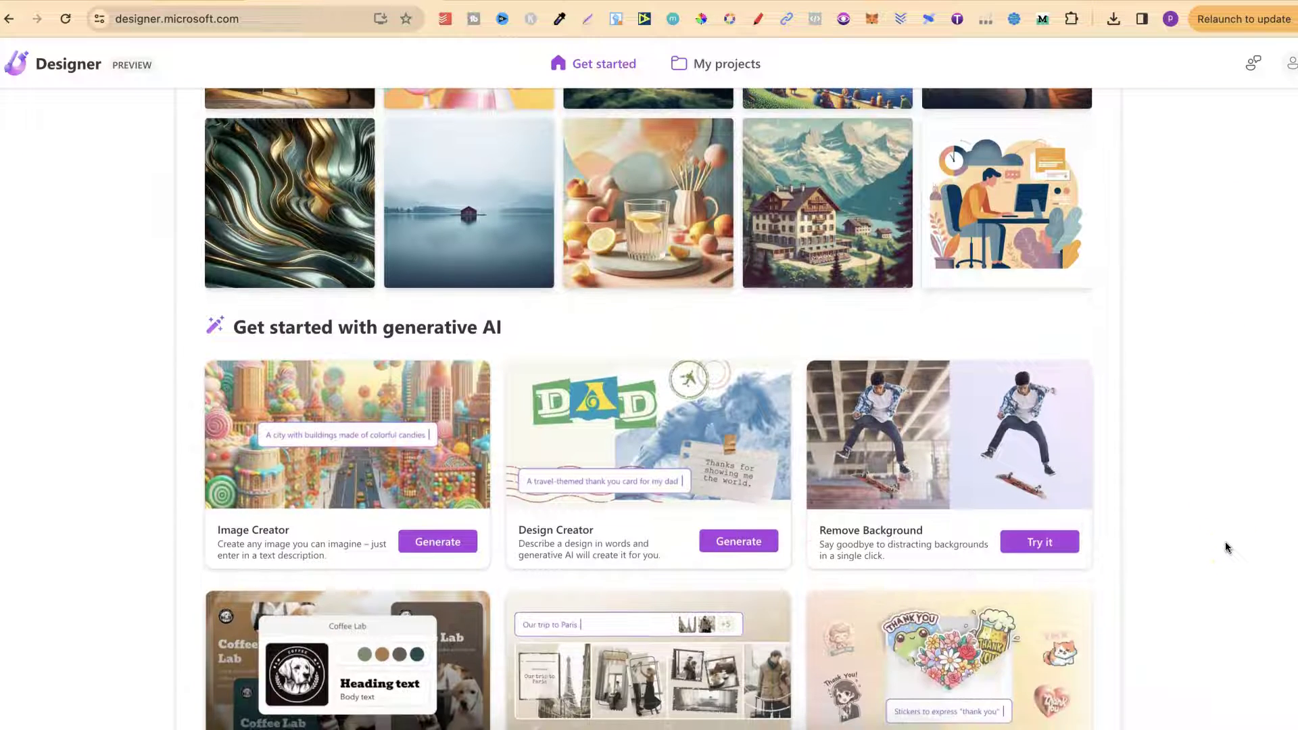
pyautogui.scroll(-2, 1225, 543)
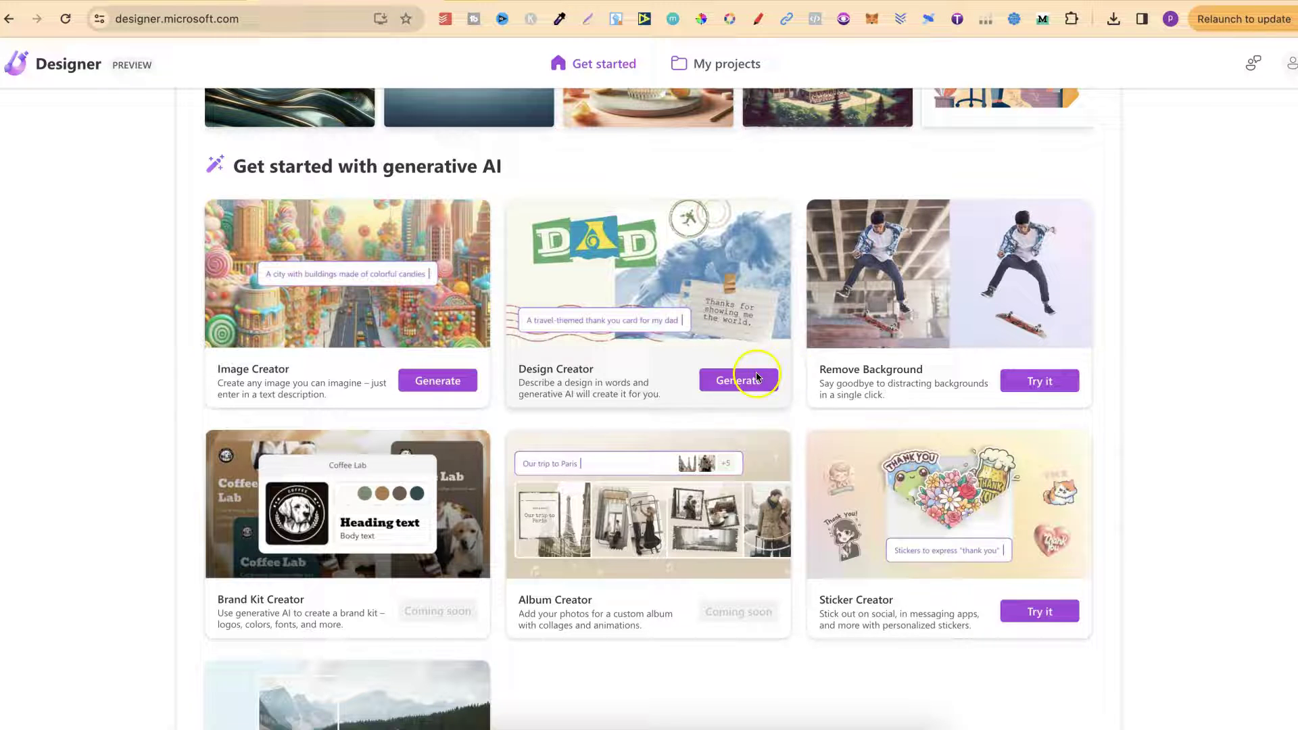
# Scroll the Designer home page down to the 'Get started with generative AI' cards.
pyautogui.scroll(-2, 690, 594)
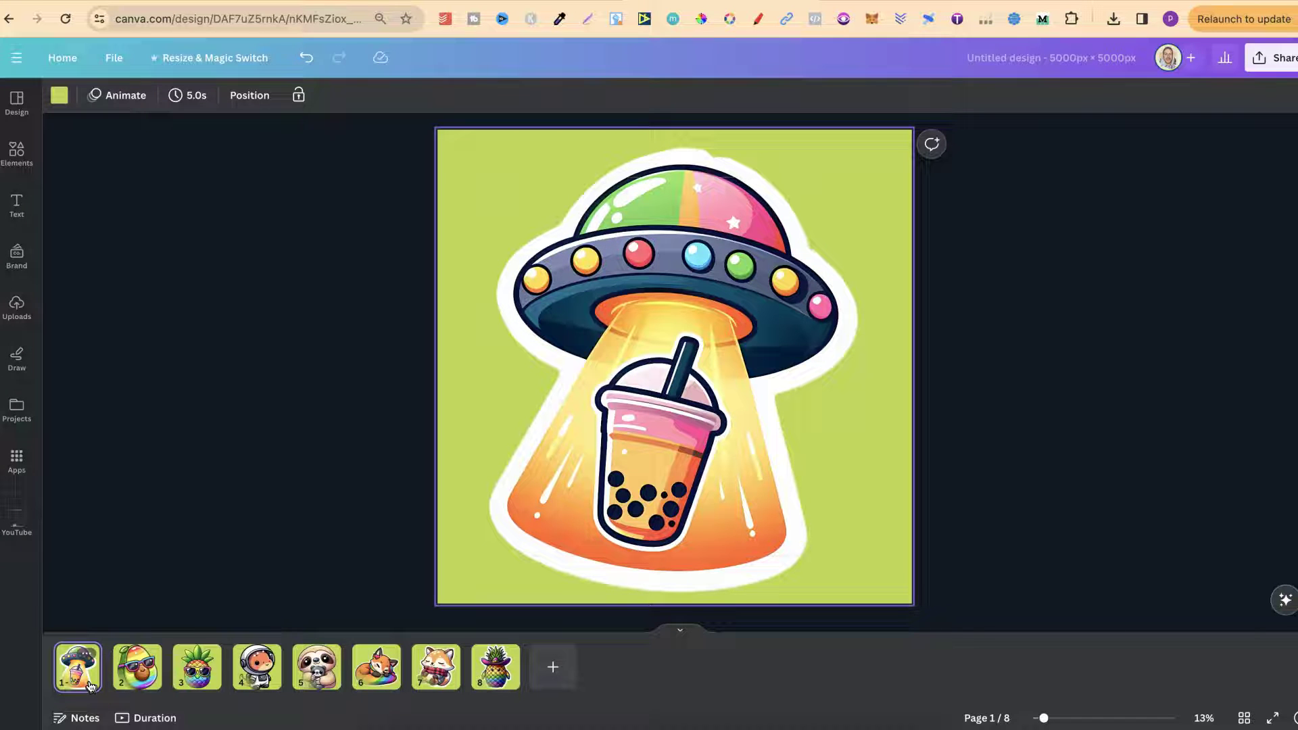
# Page through the Canva design to the sleeping fox on page 7, then return to Sticker Creator.
pyautogui.press('Right')
pyautogui.press('Right')
pyautogui.press('Right')
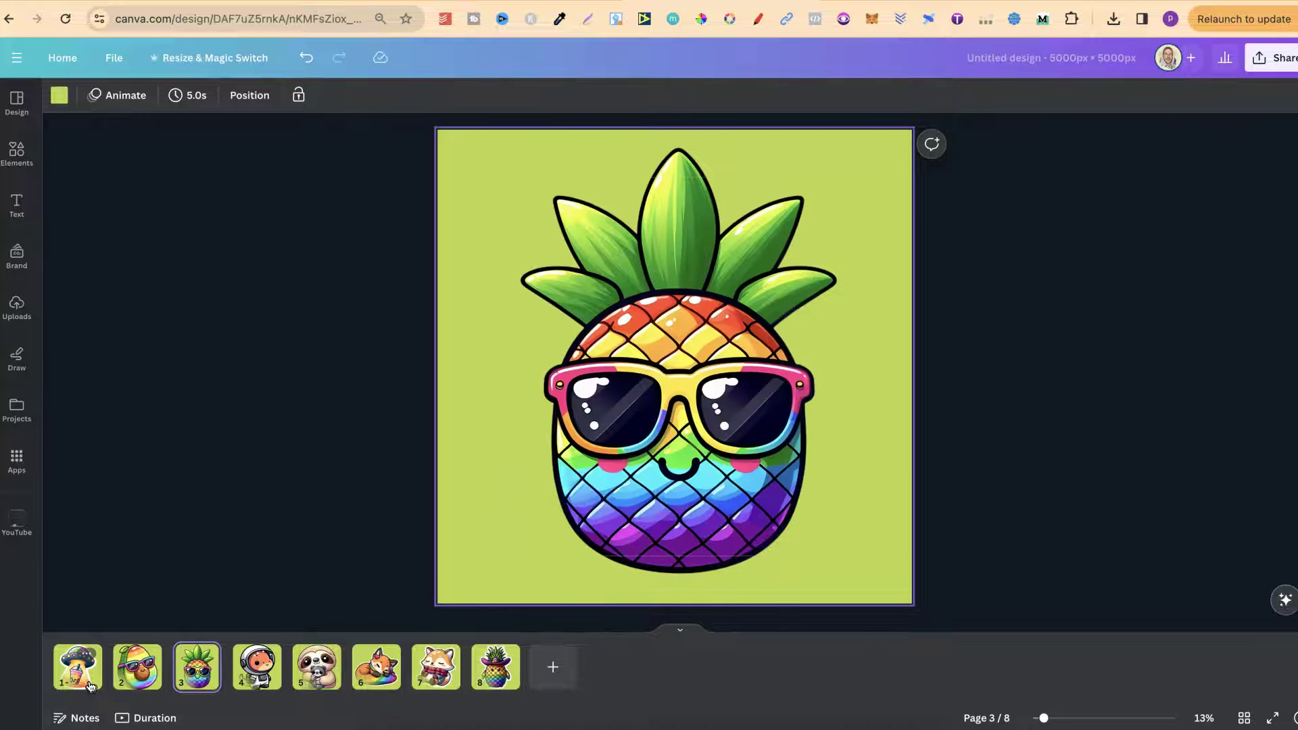
pyautogui.press('Right')
pyautogui.press('Right')
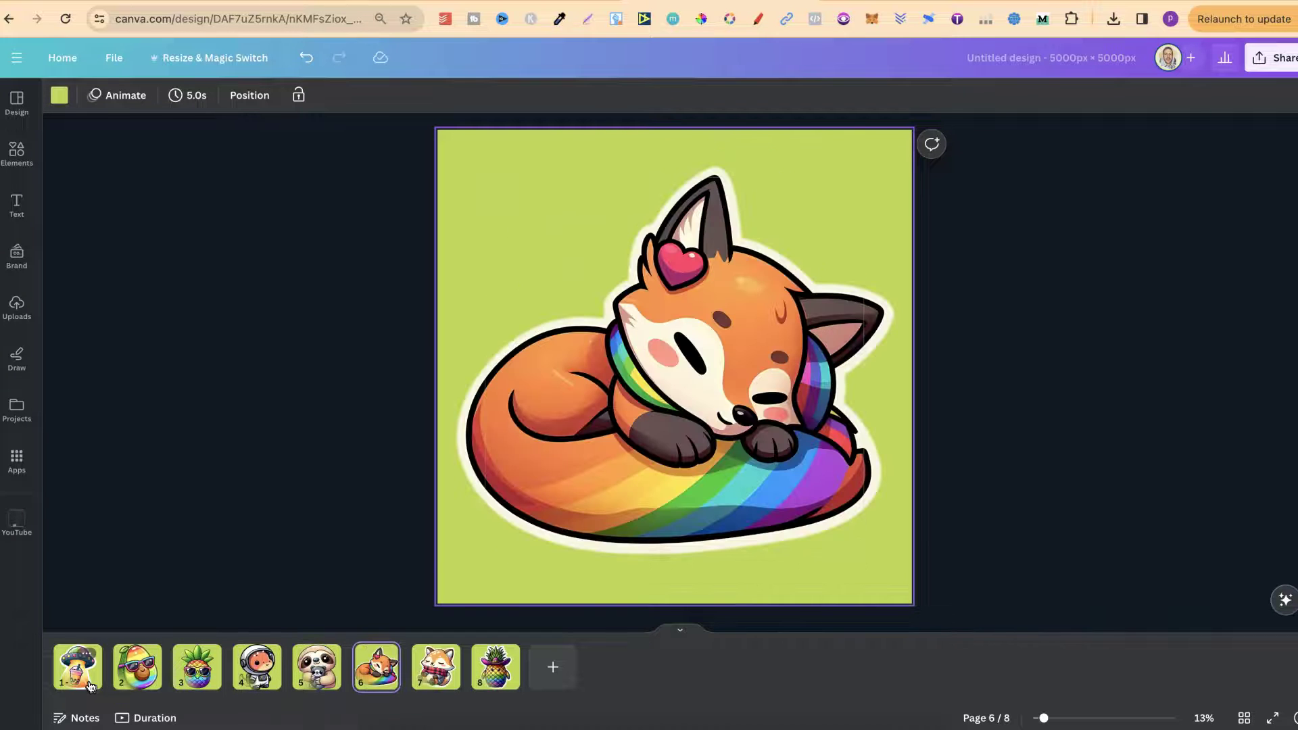
pyautogui.press('Right')
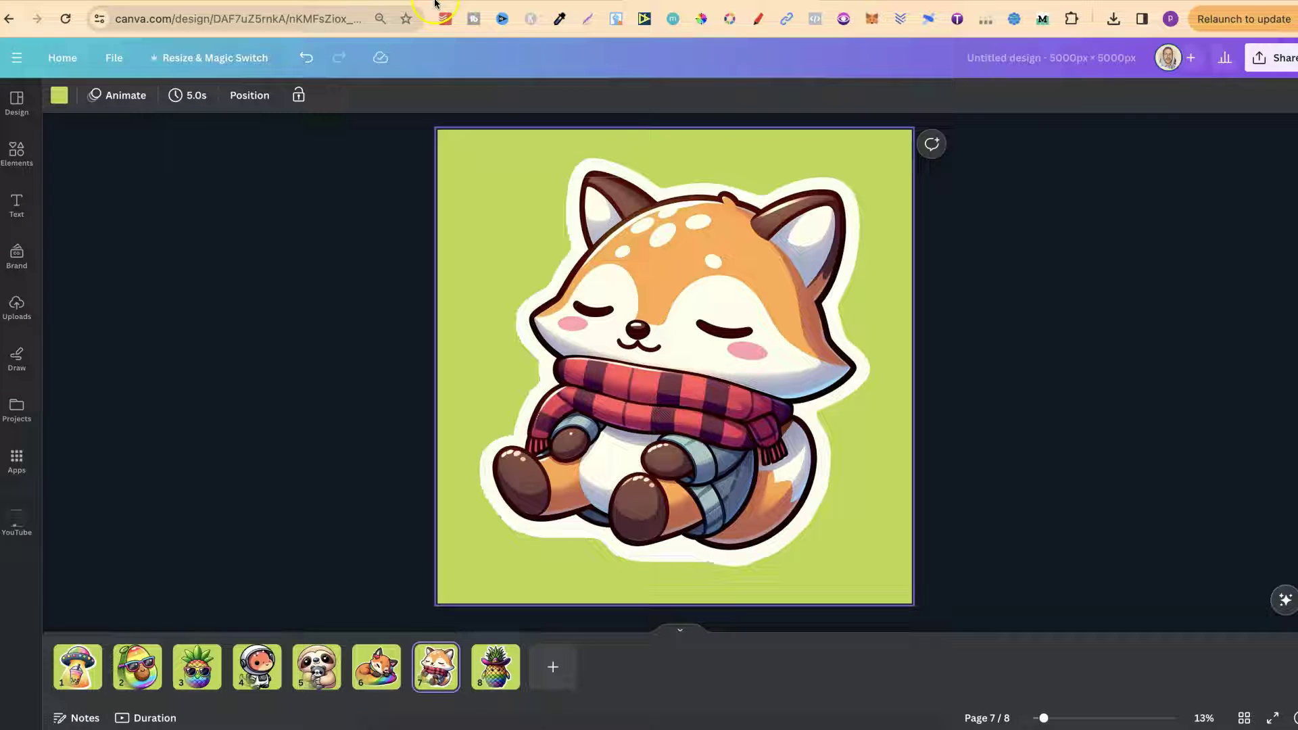
pyautogui.click(486, 2)
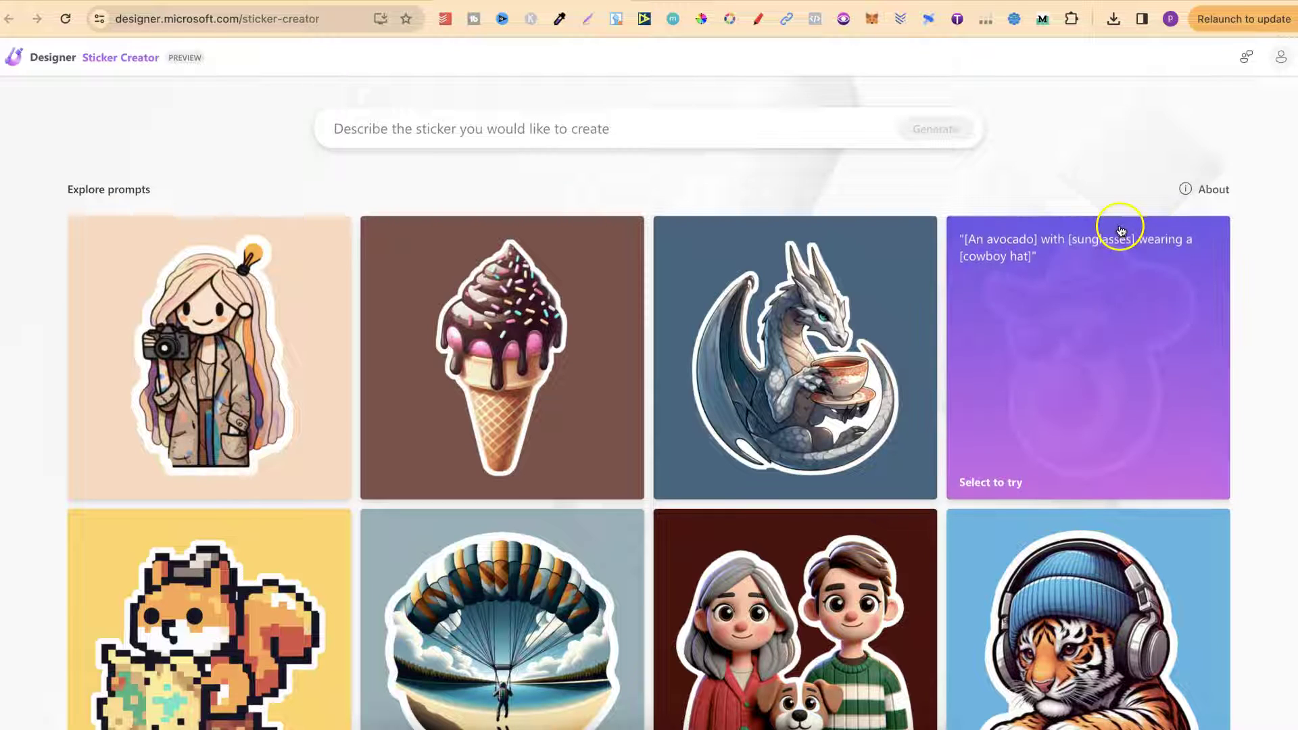
pyautogui.click(1282, 402)
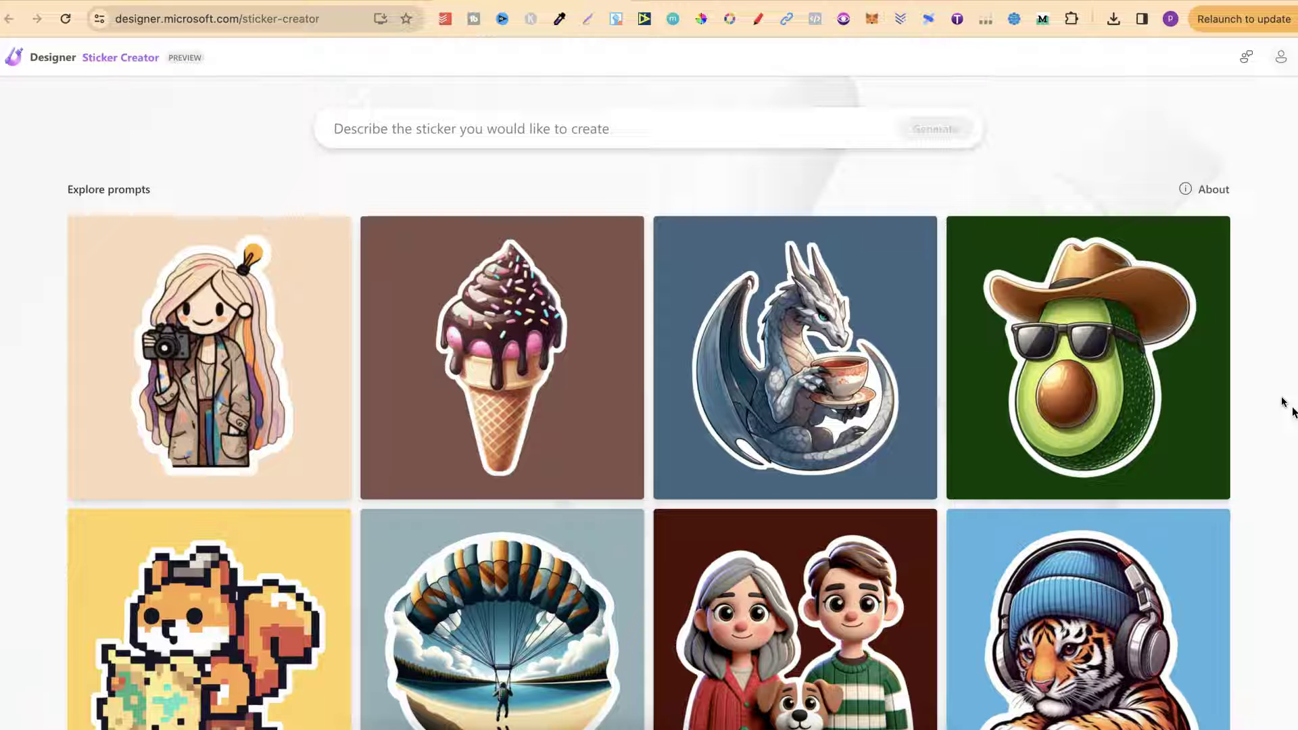
pyautogui.click(643, 120)
pyautogui.hotkey('alt', 'Left')
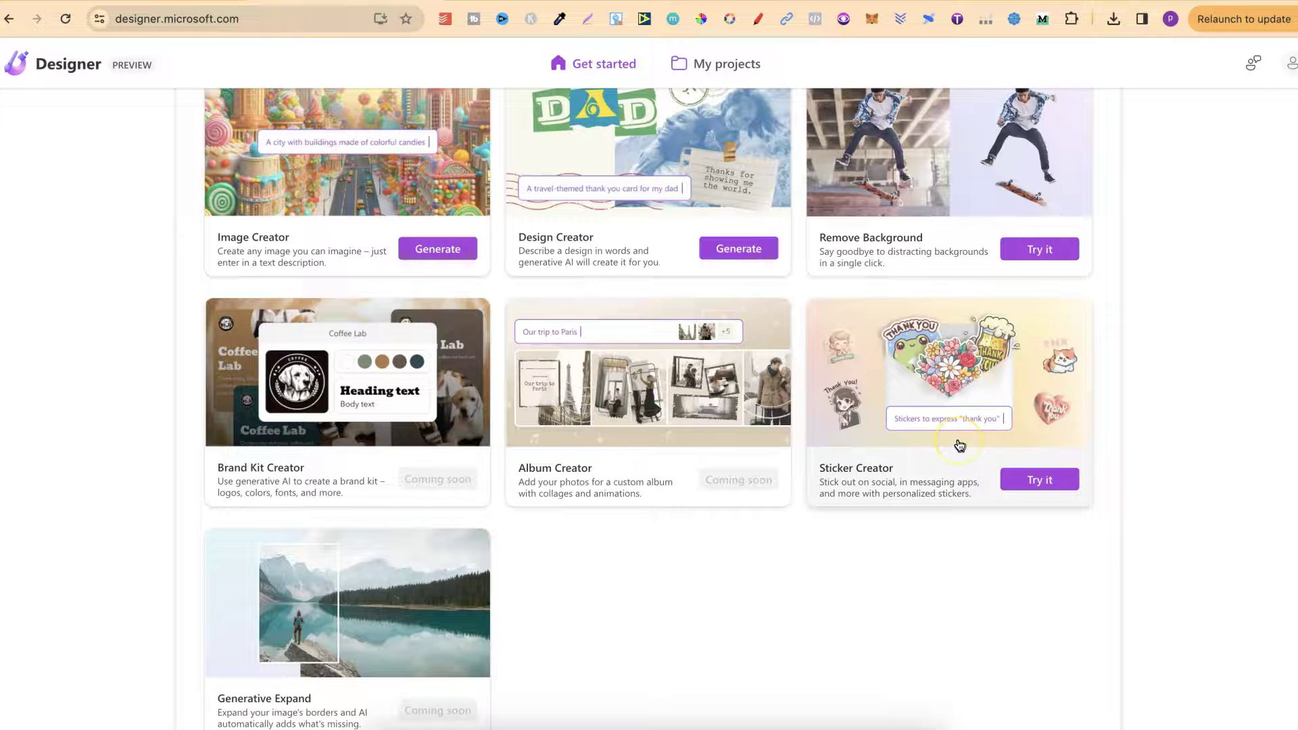
pyautogui.click(894, 284)
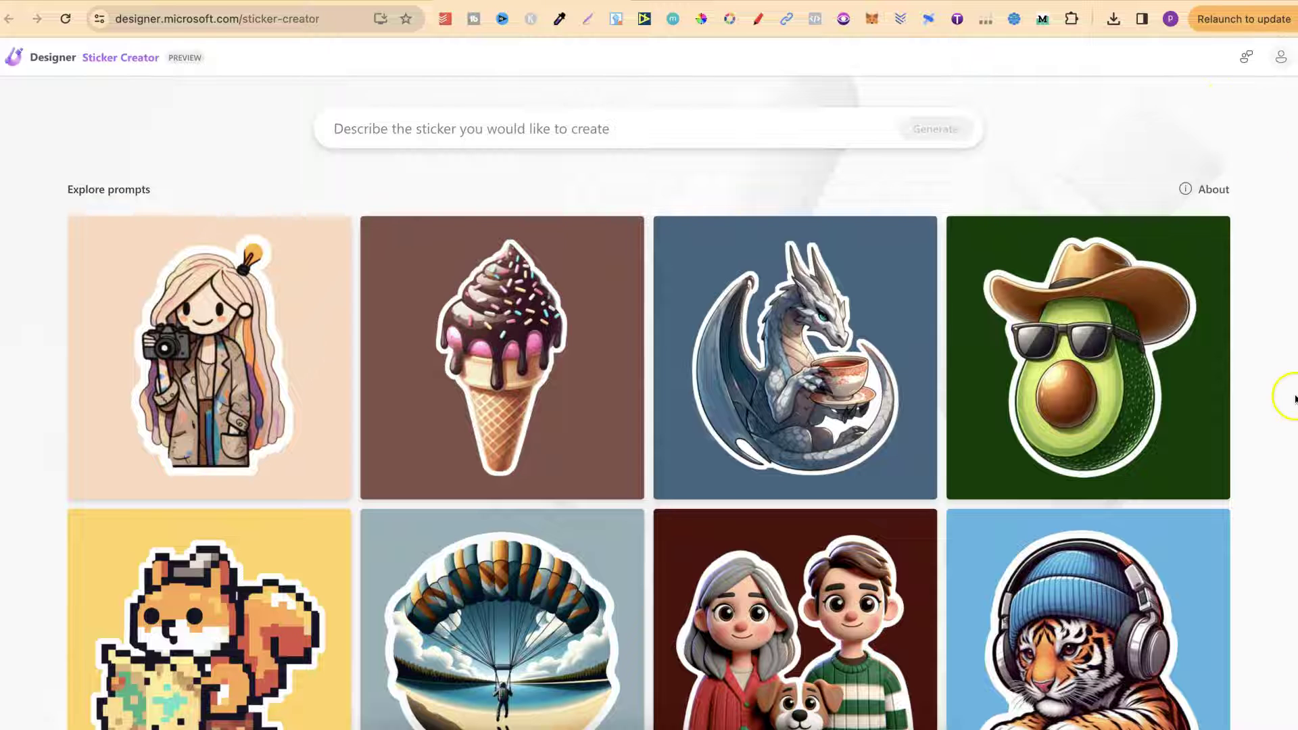
pyautogui.scroll(-1, 1269, 516)
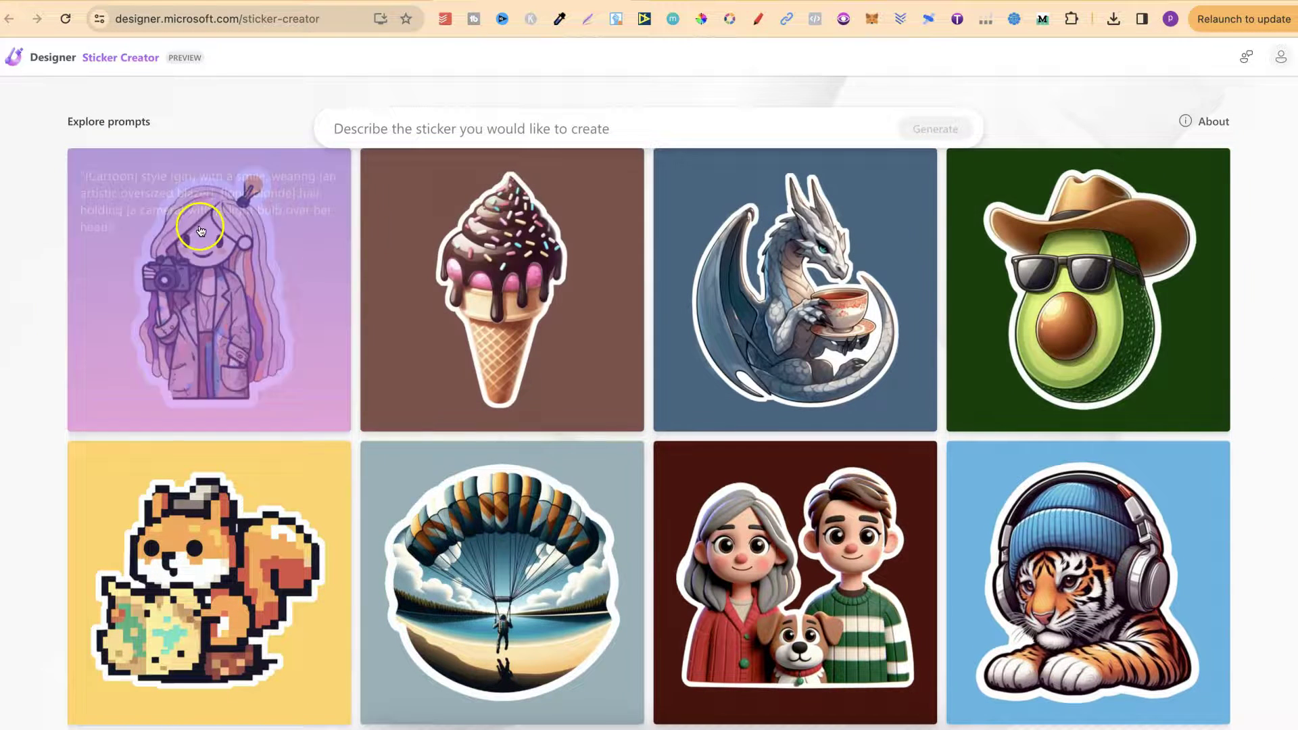
pyautogui.scroll(1, 200, 231)
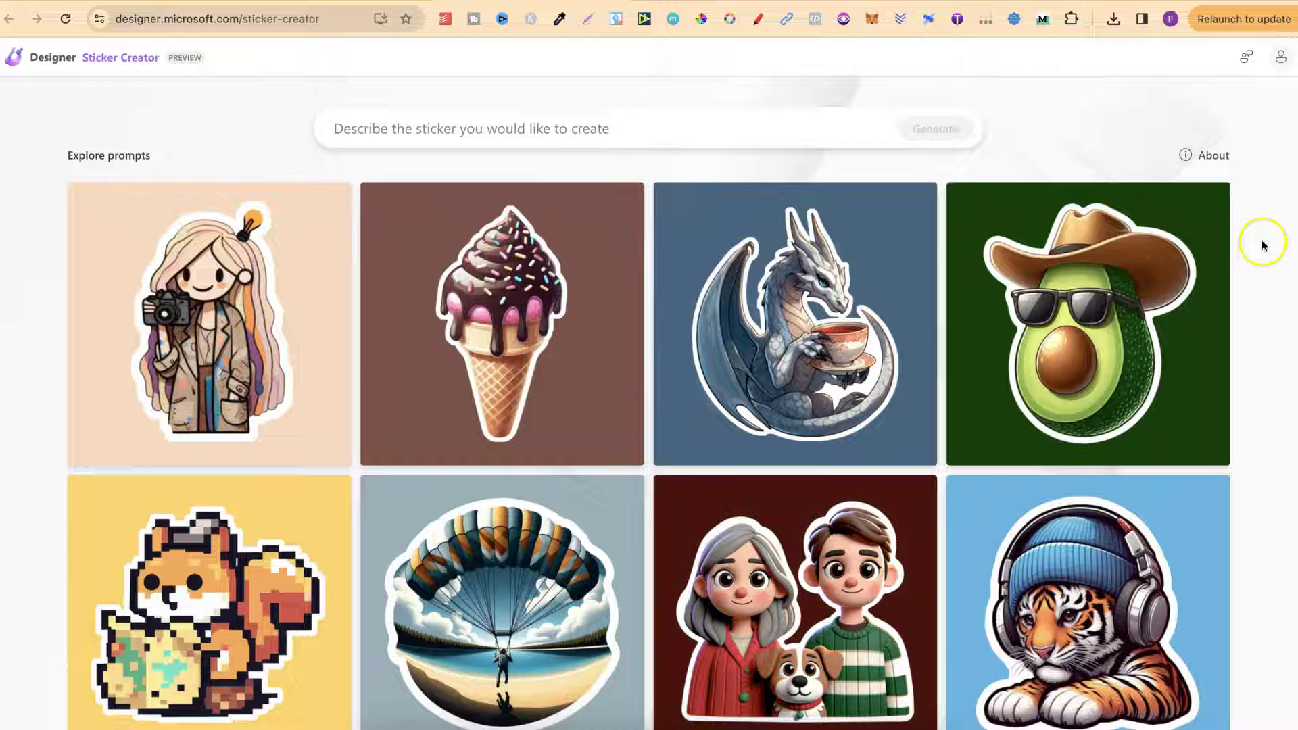
pyautogui.scroll(1, 1263, 246)
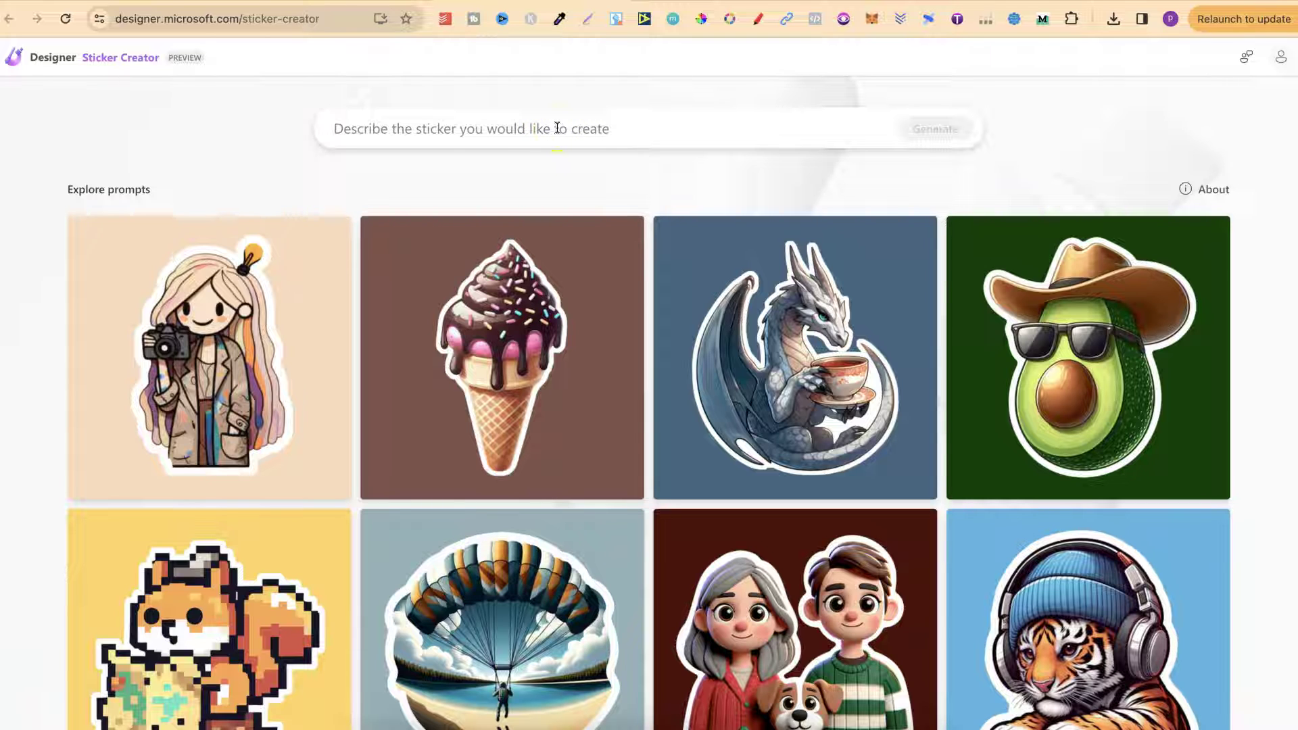
# Paste the rainbow cowboy-hat pineapple prompt into the sticker box and generate stickers.
pyautogui.click(557, 128)
pyautogui.write('rainbow color pineapple wearing a cowboy hat')
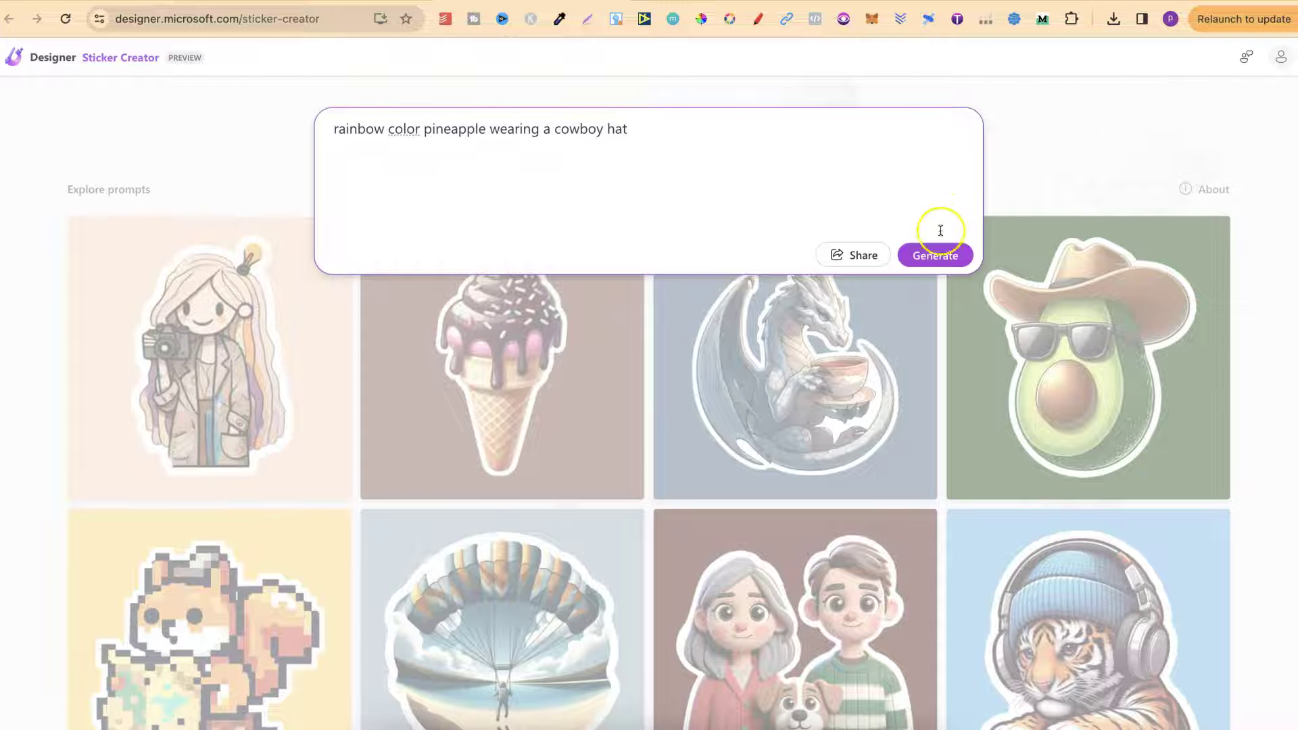
pyautogui.click(935, 255)
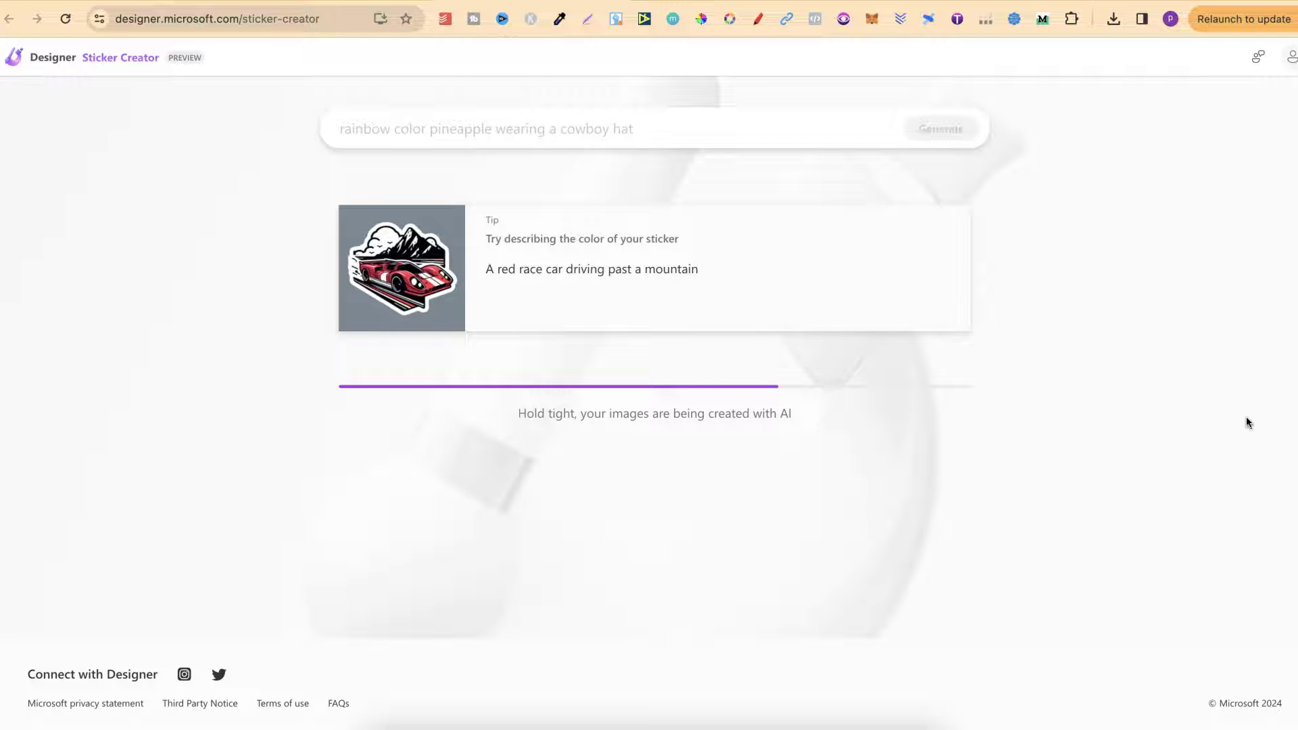
# Open the second pineapple sticker, download it, and return to the Canva design.
pyautogui.click(1246, 423)
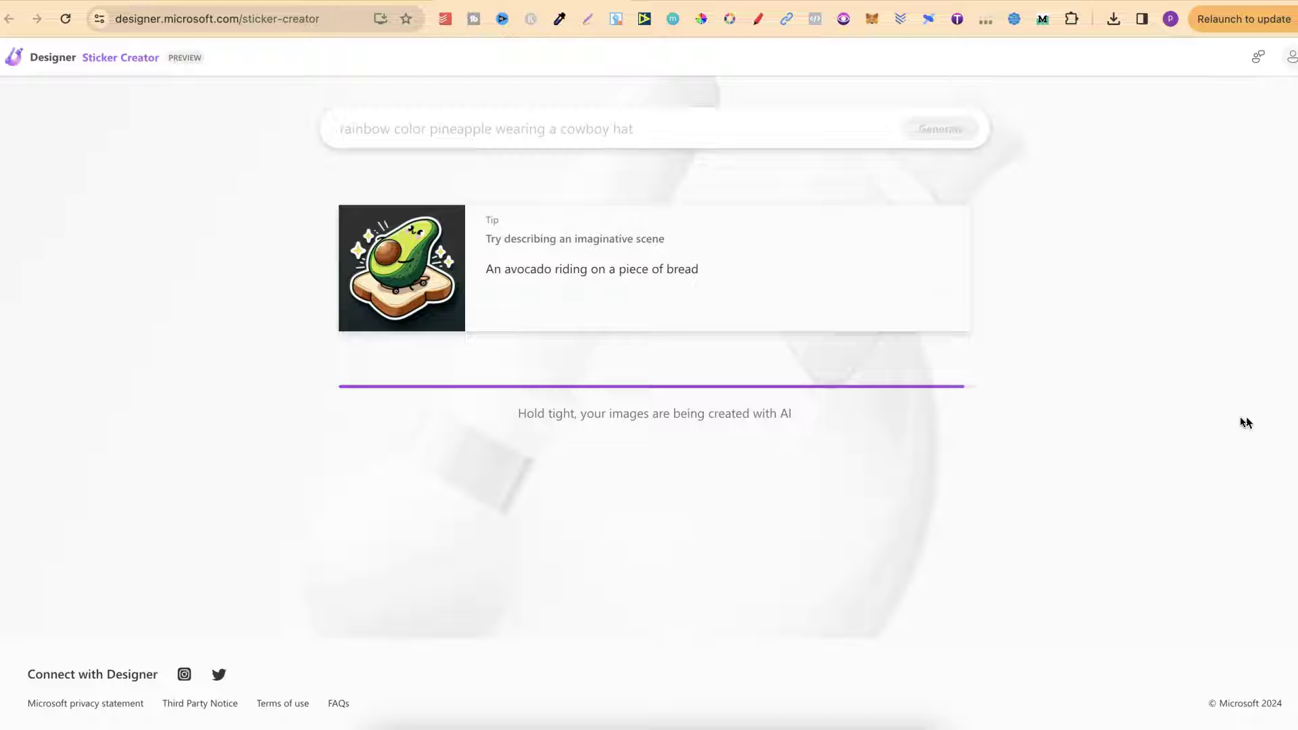
pyautogui.click(651, 493)
pyautogui.click(570, 526)
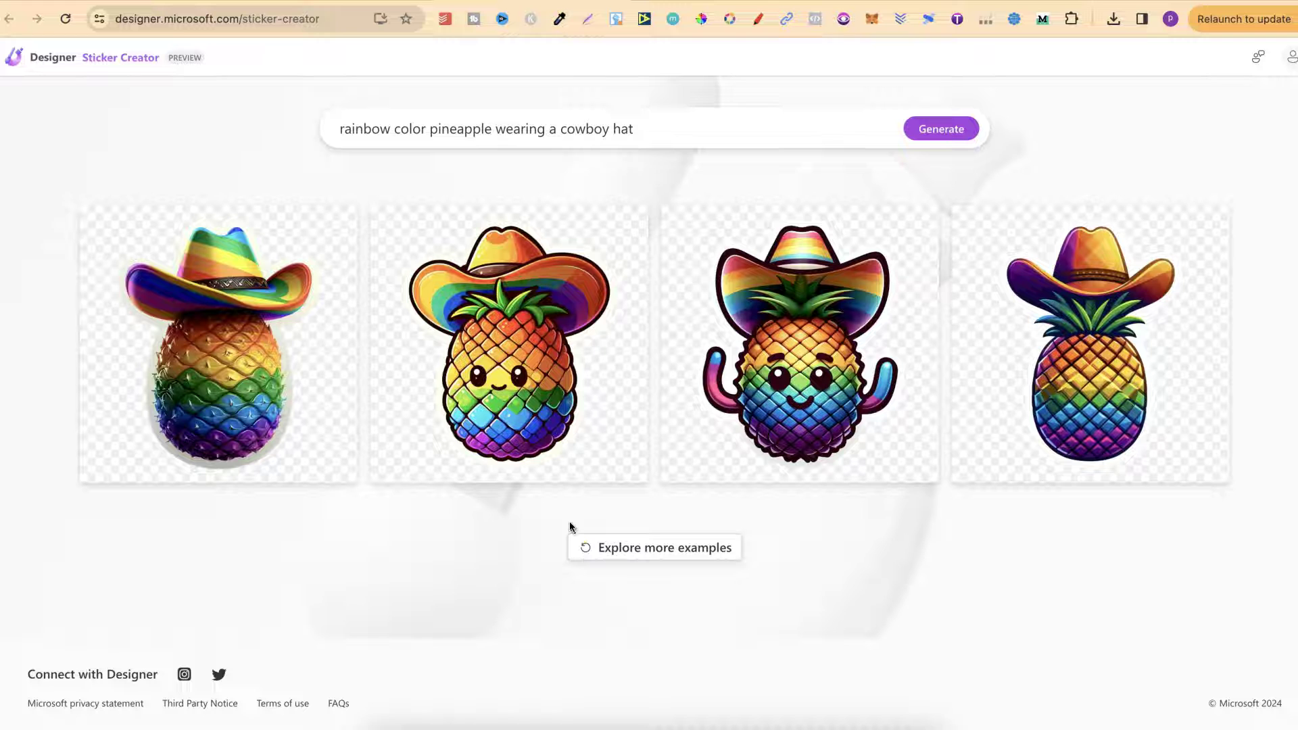
pyautogui.click(572, 520)
pyautogui.click(575, 508)
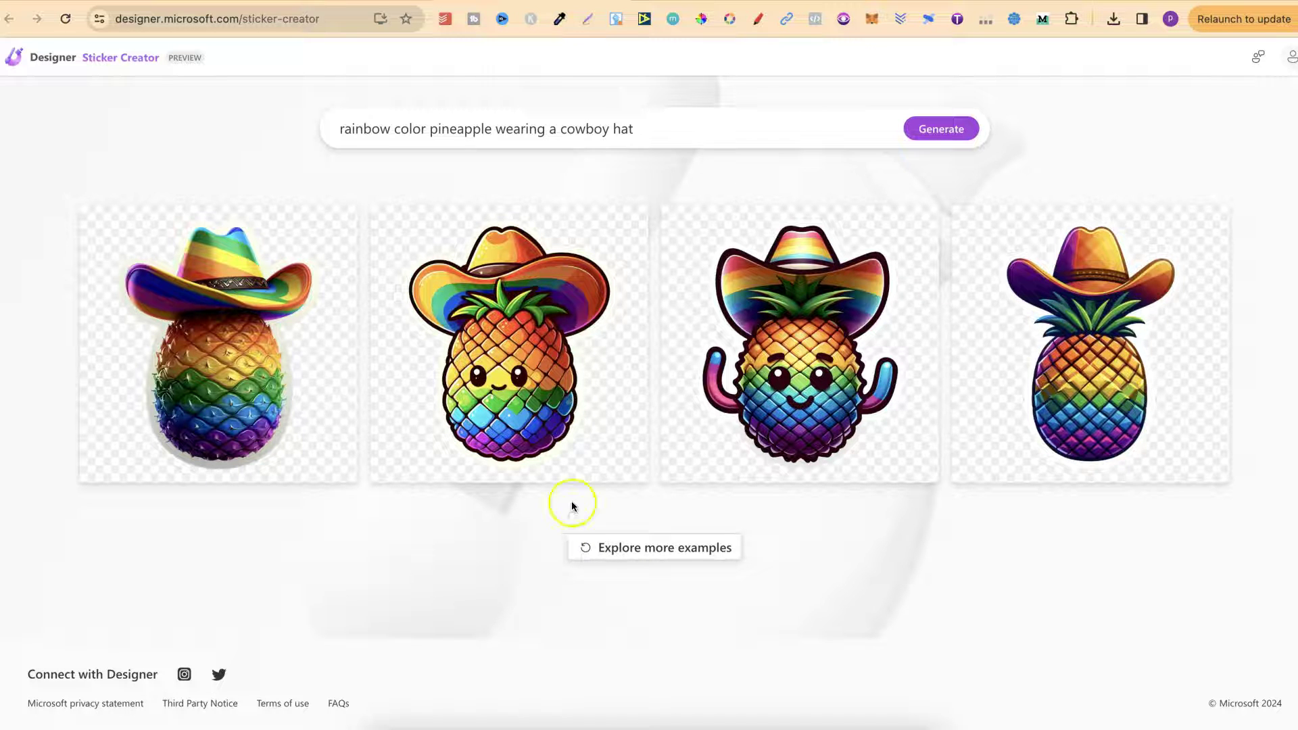
pyautogui.click(527, 372)
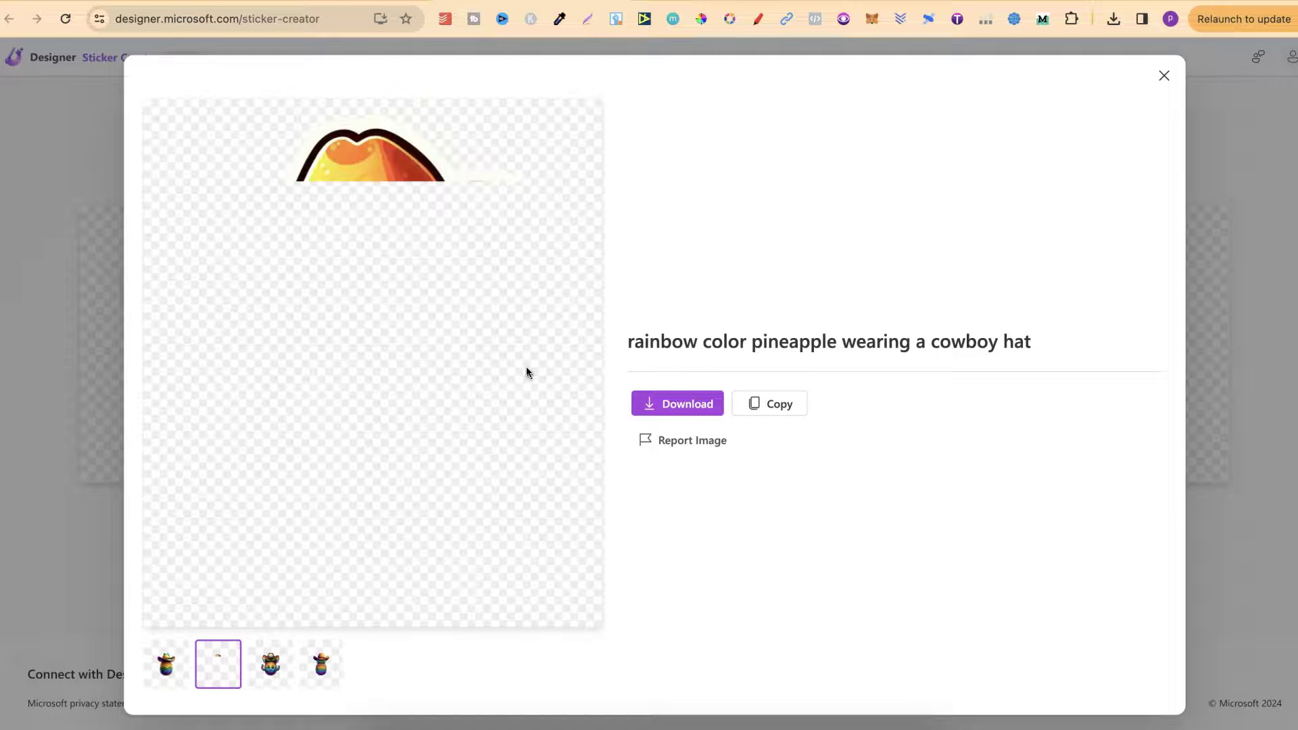
pyautogui.click(663, 399)
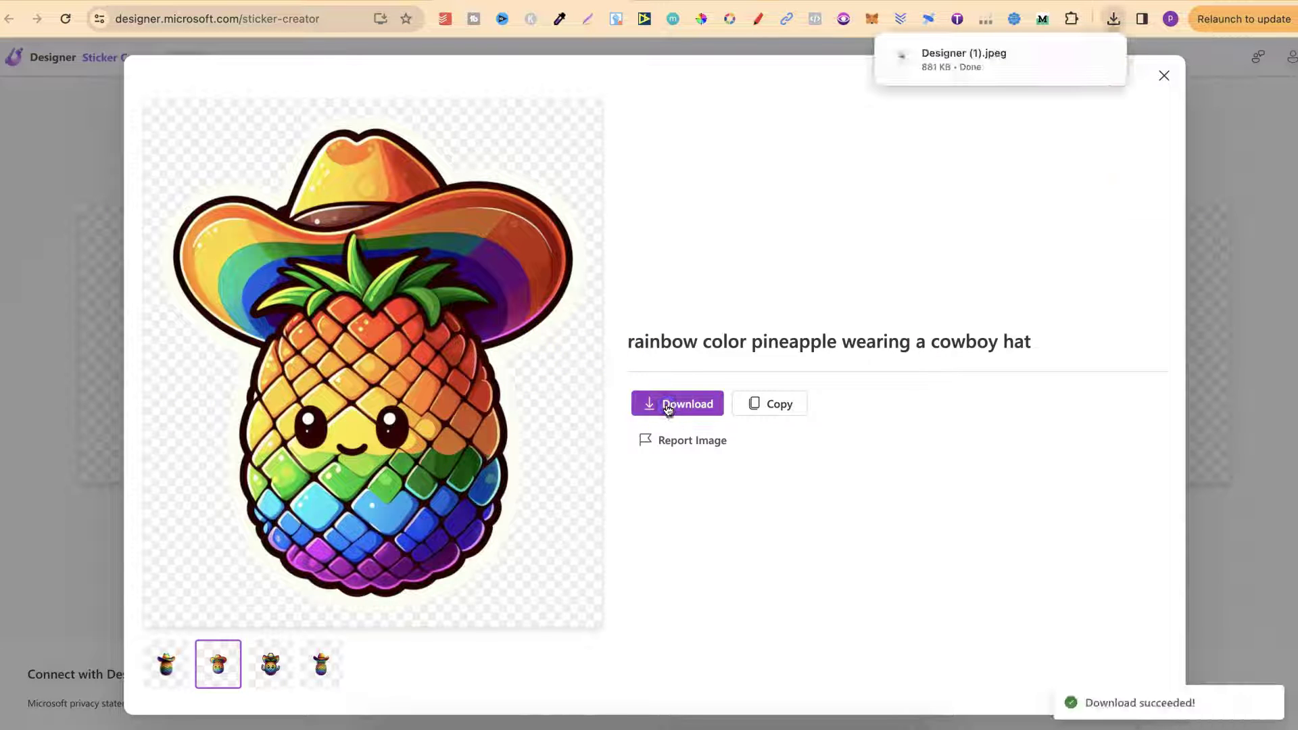
pyautogui.click(710, 2)
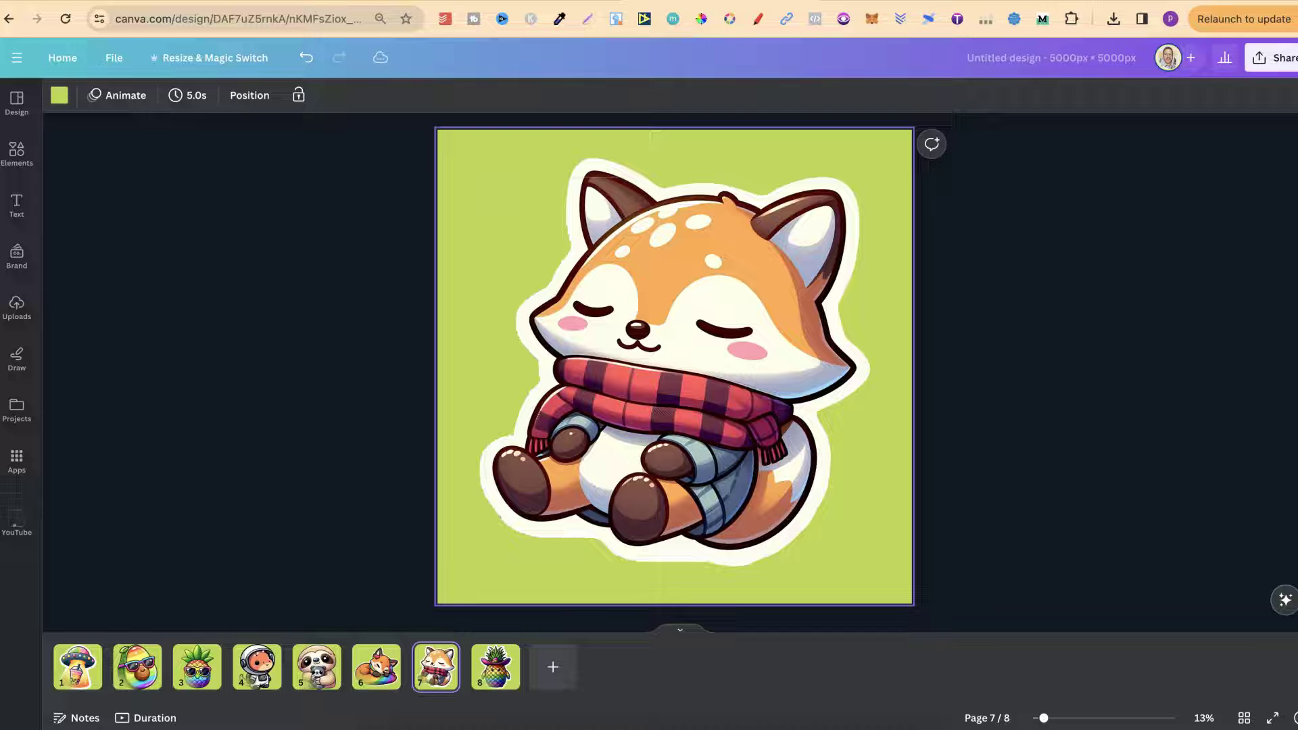
# Drag the downloaded pineapple sticker from the browser's downloads into Canva's uploads panel.
pyautogui.click(15, 522)
pyautogui.click(1109, 19)
pyautogui.moveTo(964, 87); pyautogui.dragTo(142, 375)
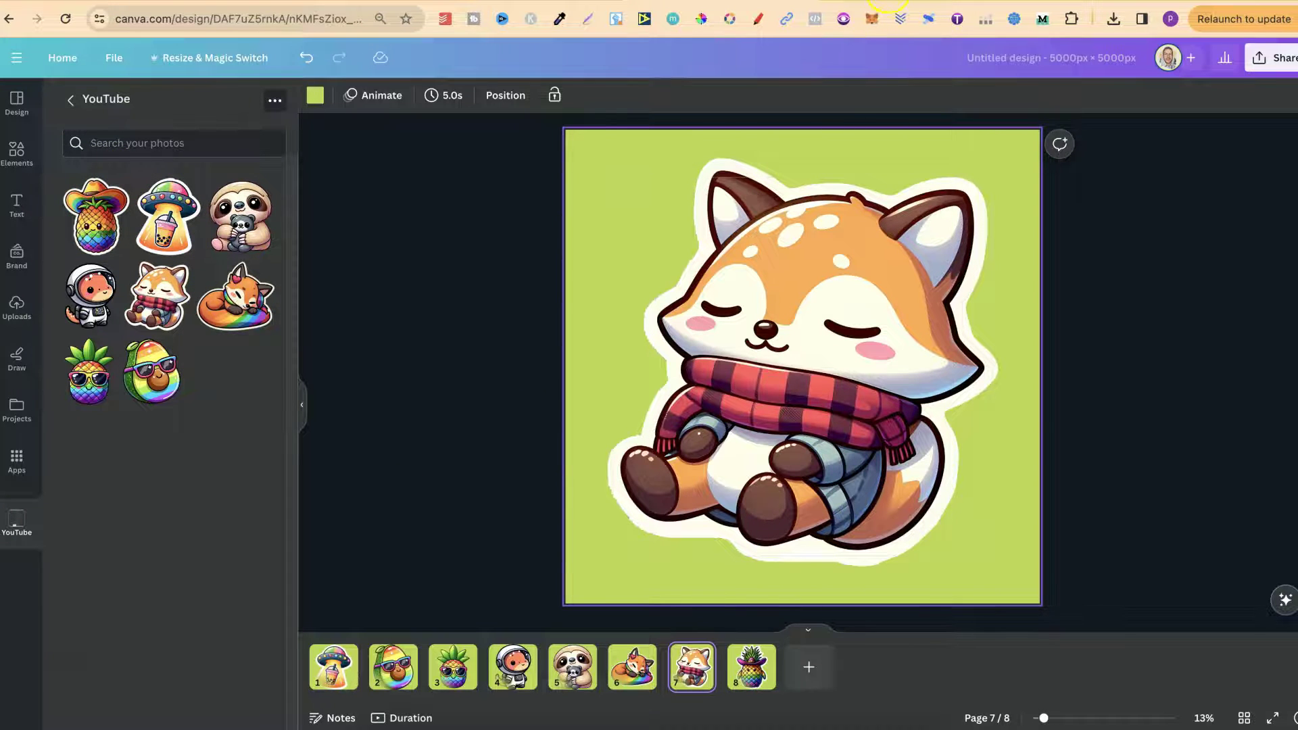
pyautogui.click(886, 0)
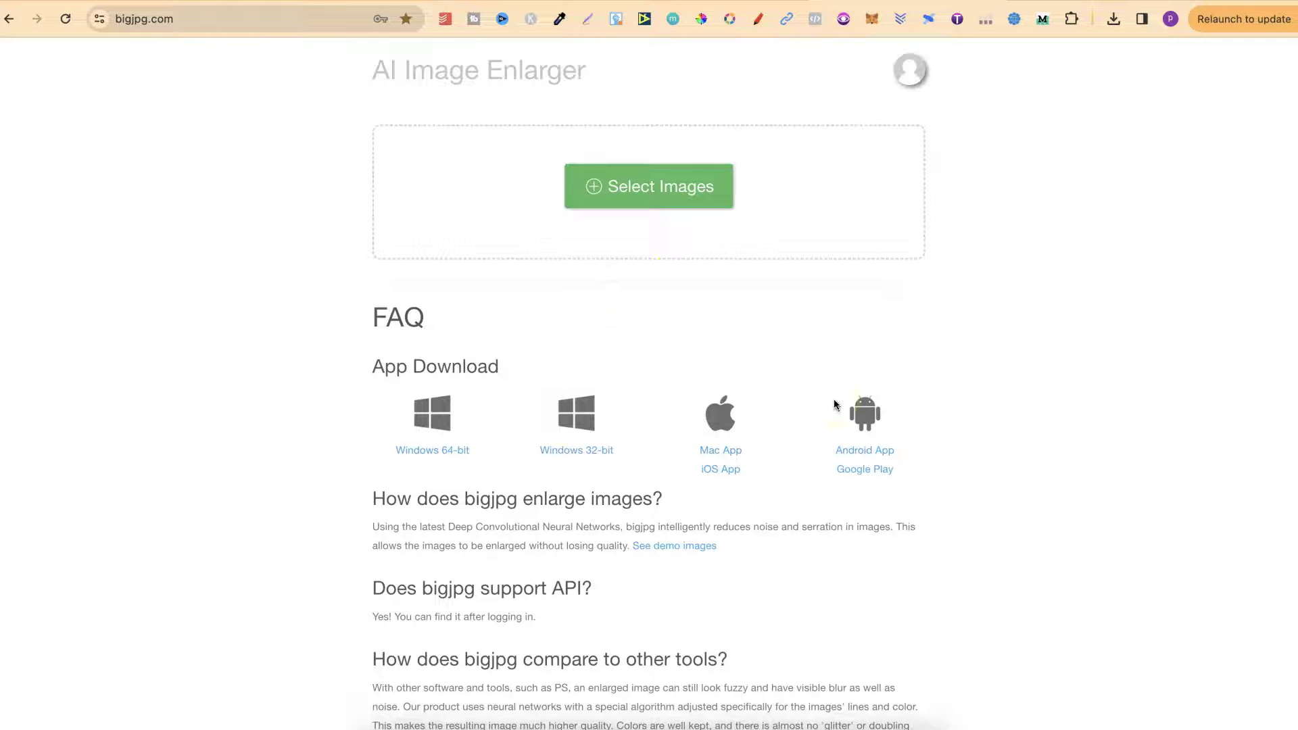
pyautogui.click(761, 5)
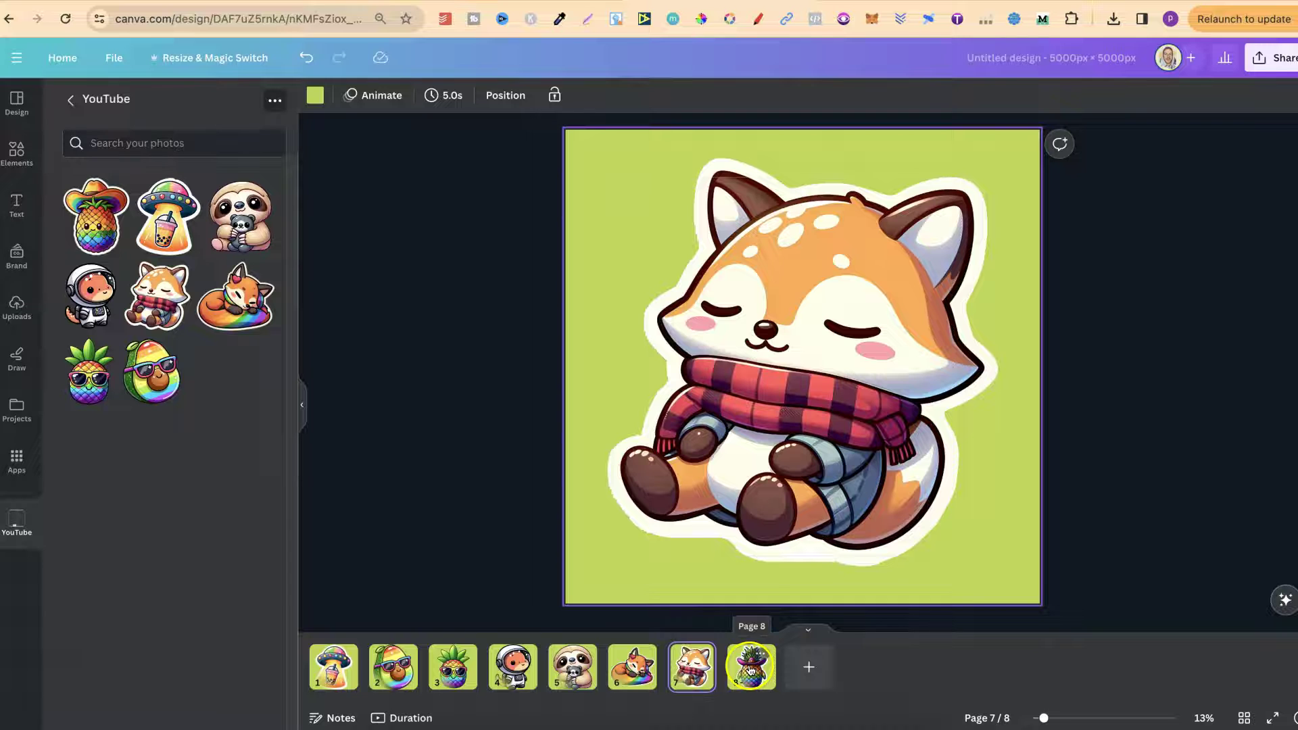
# Duplicate page 7, replace its fox with the cowboy pineapple, and enlarge it across page 8.
pyautogui.hotkey('ctrl', 'd')
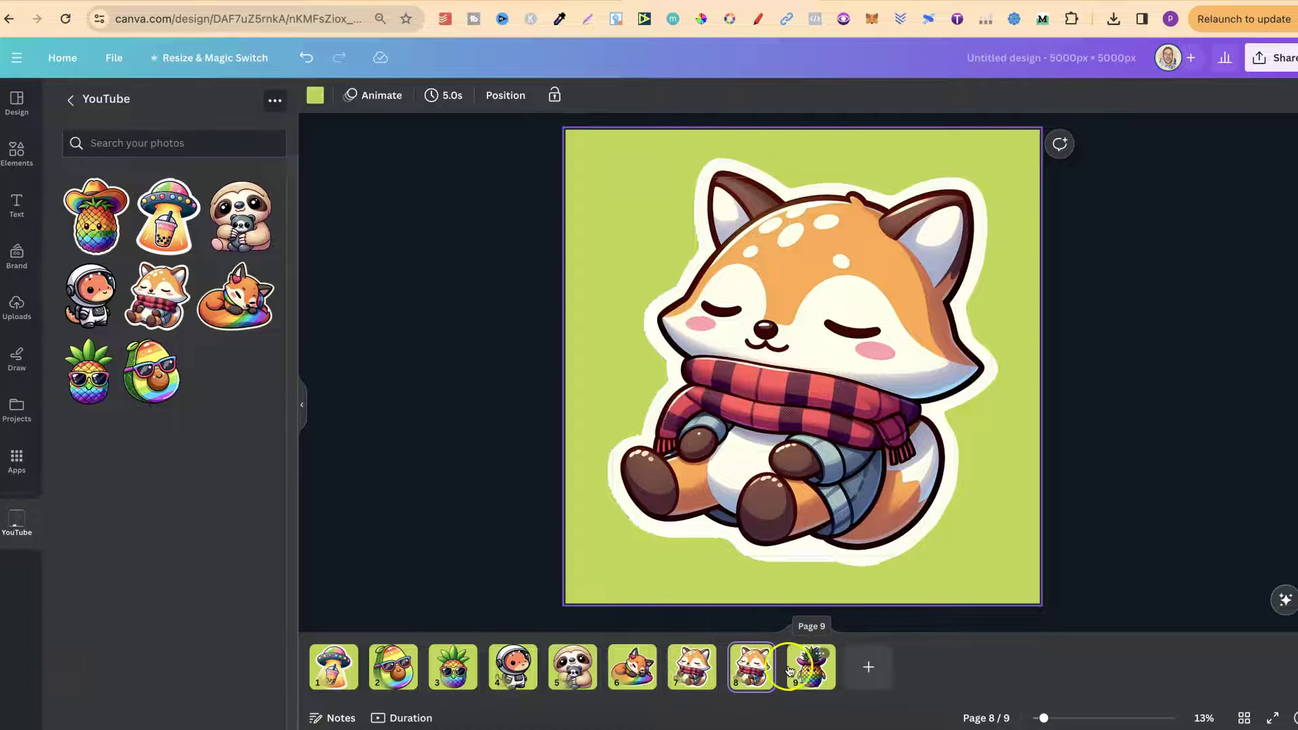
pyautogui.click(827, 367)
pyautogui.press('Delete')
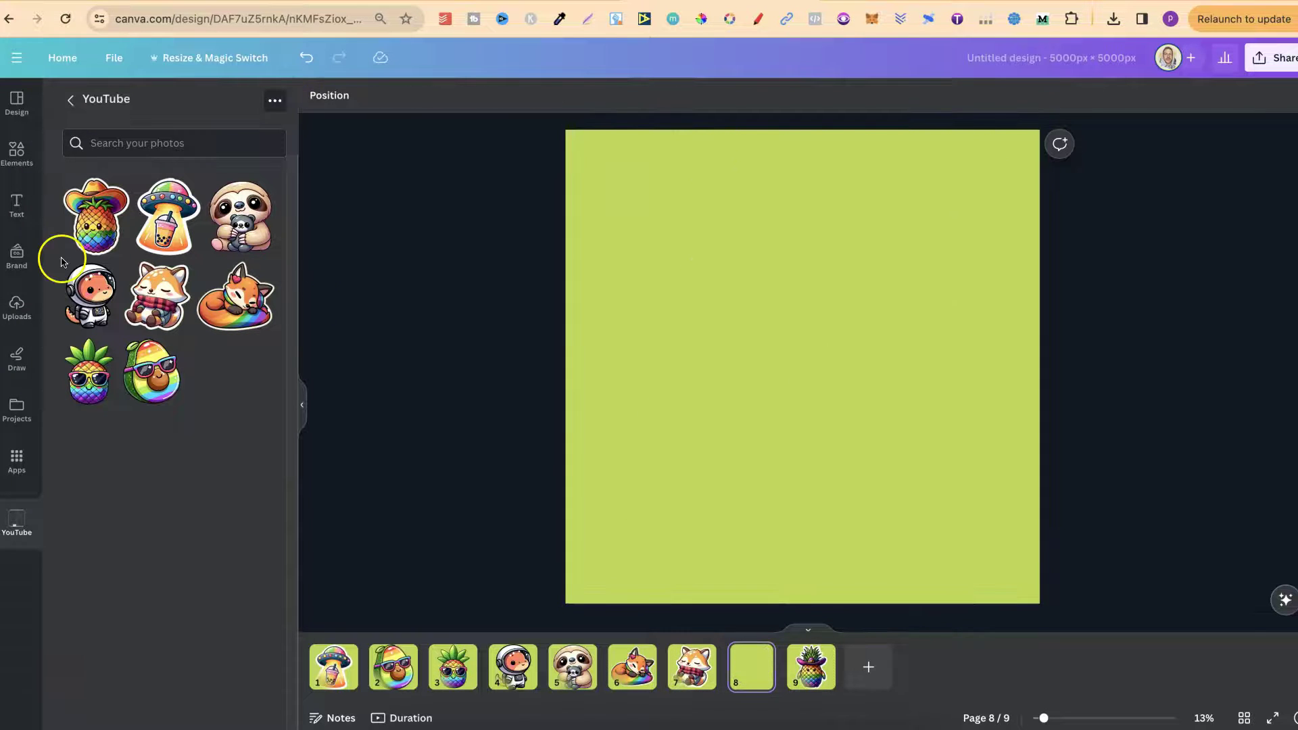
pyautogui.click(84, 216)
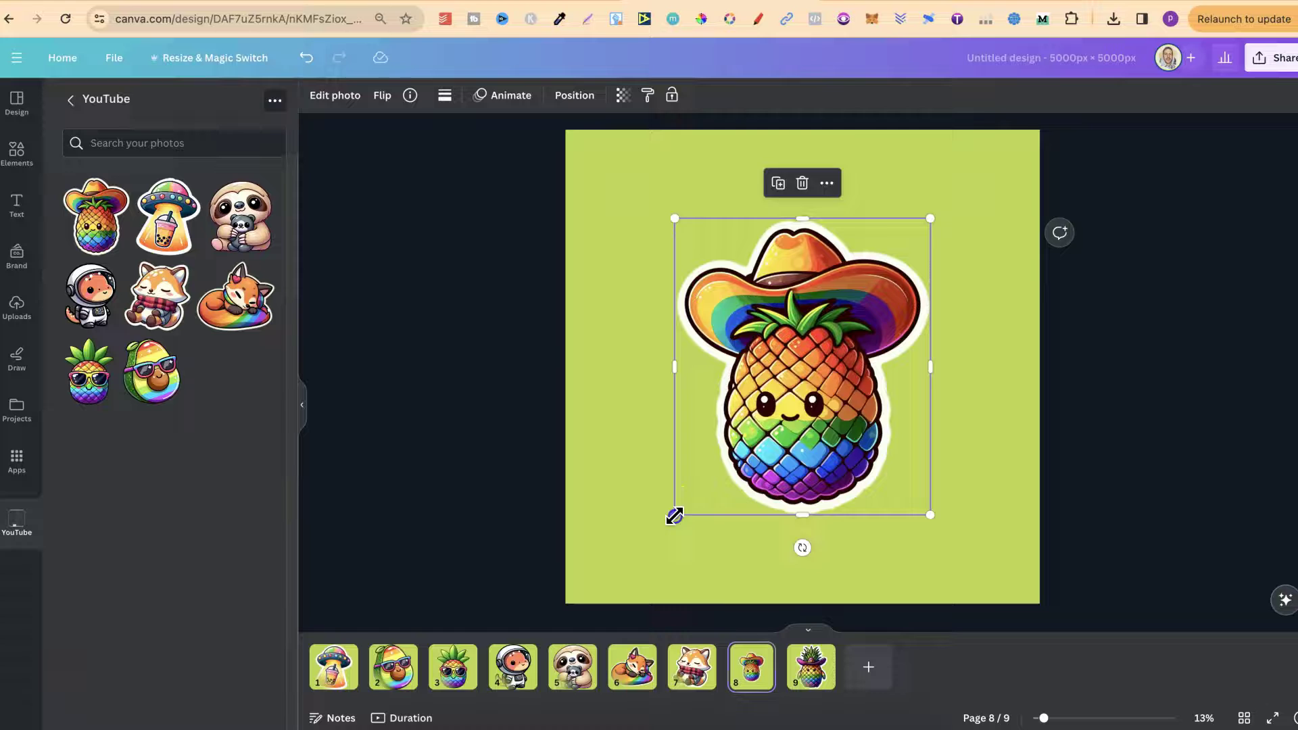
pyautogui.moveTo(675, 516); pyautogui.dragTo(617, 582)
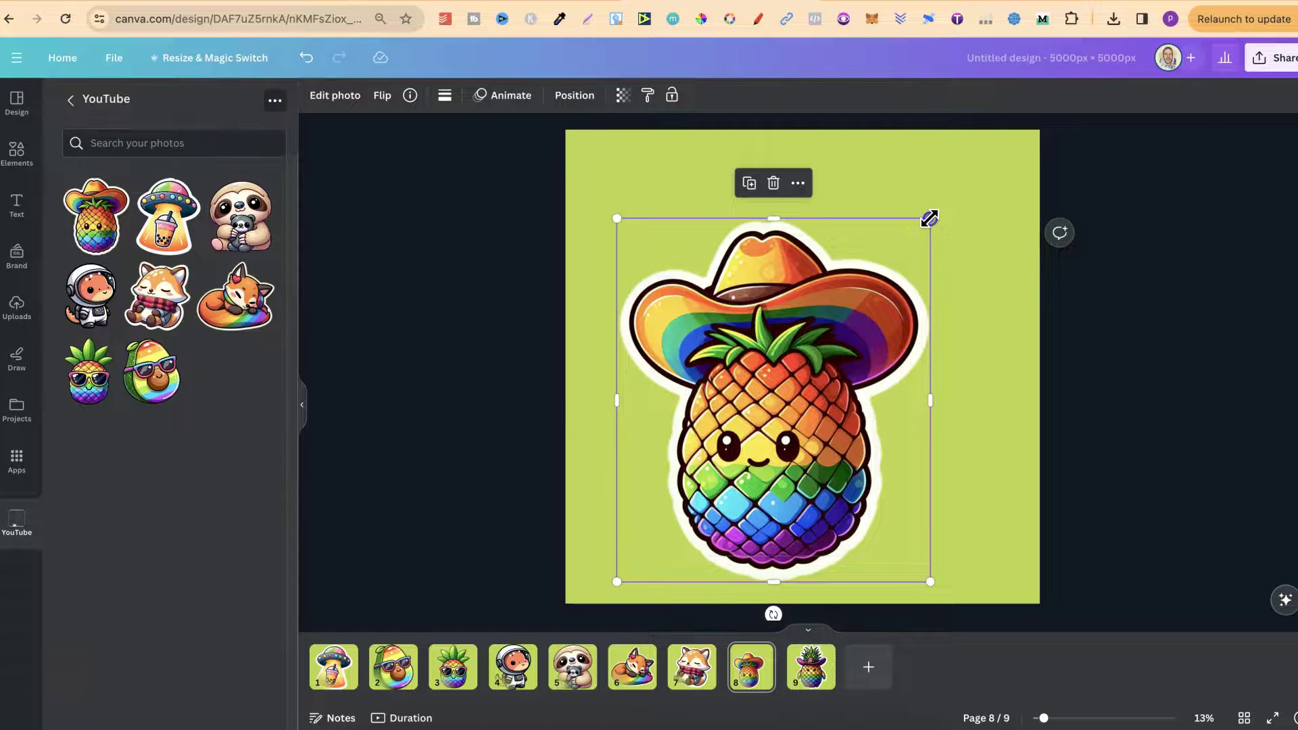
pyautogui.moveTo(930, 218); pyautogui.dragTo(990, 146)
pyautogui.moveTo(811, 333); pyautogui.dragTo(817, 341)
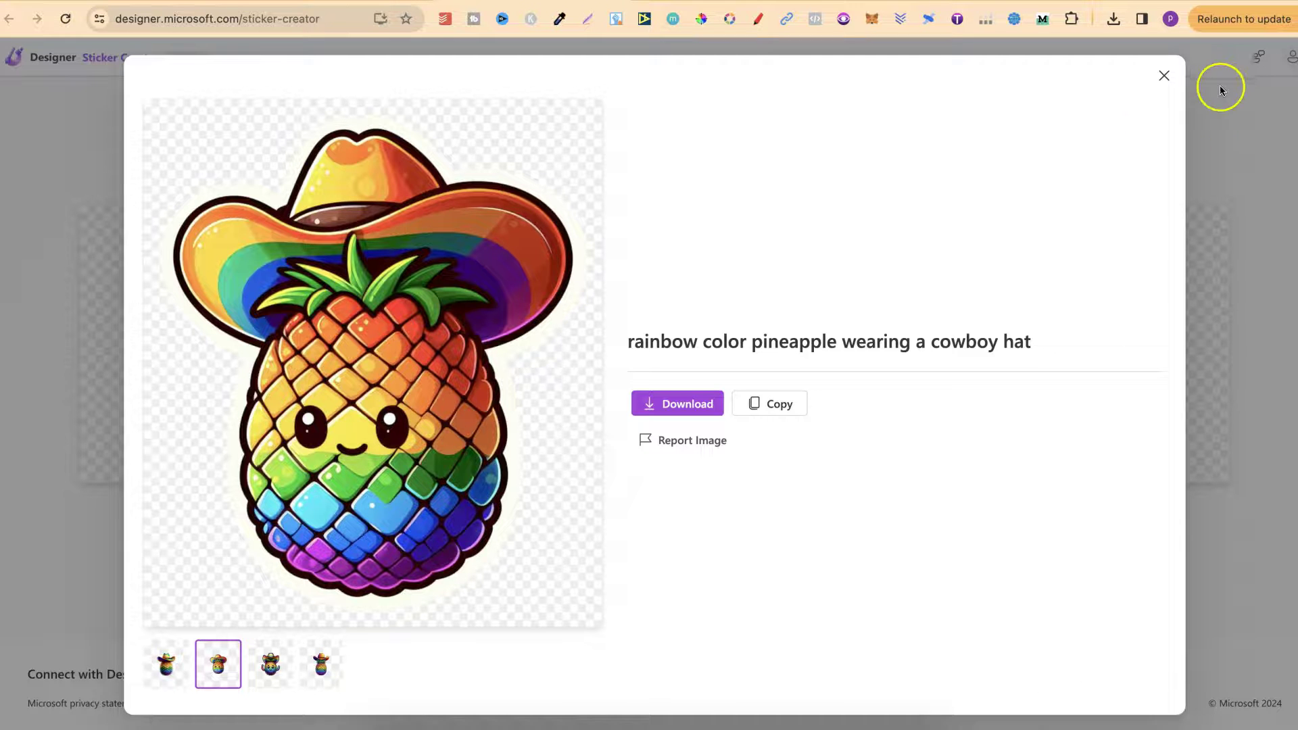
# Generate 'angry fox playing the guitar' stickers and download the second fox.
pyautogui.click(1164, 76)
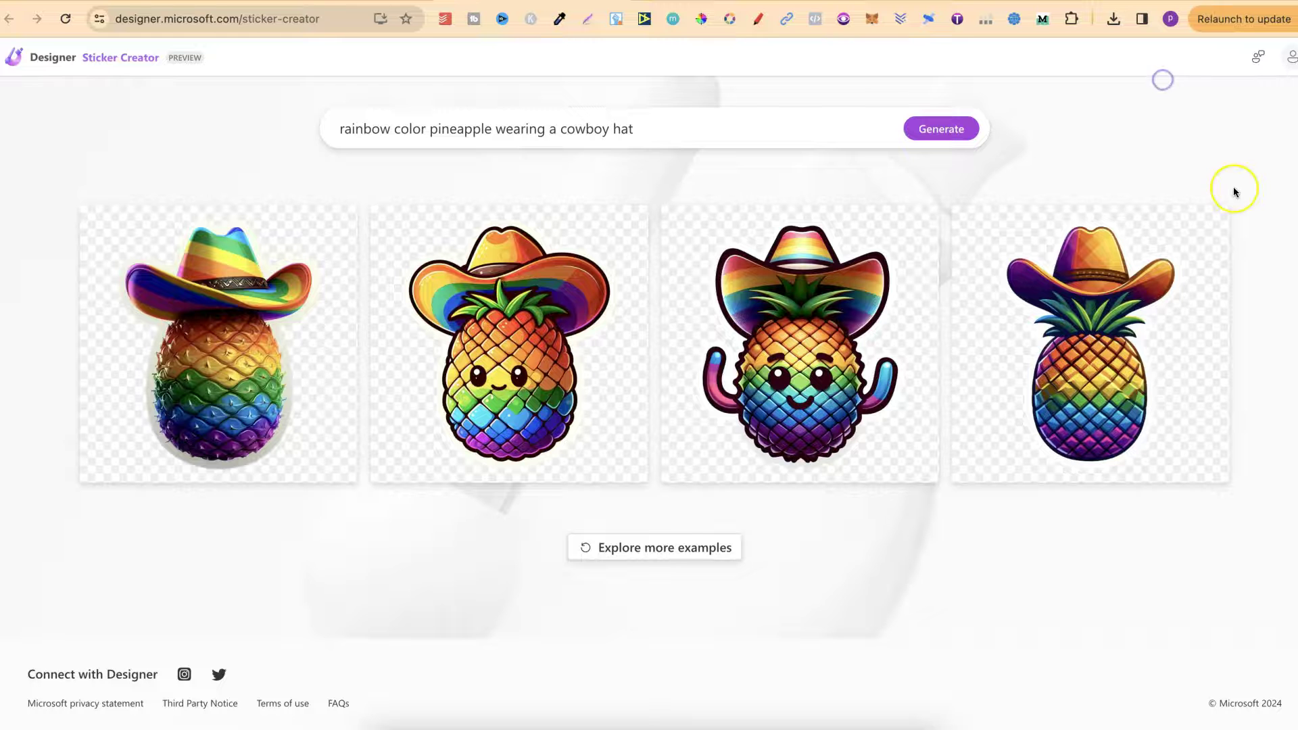
pyautogui.click(516, 125)
pyautogui.tripleClick(516, 126)
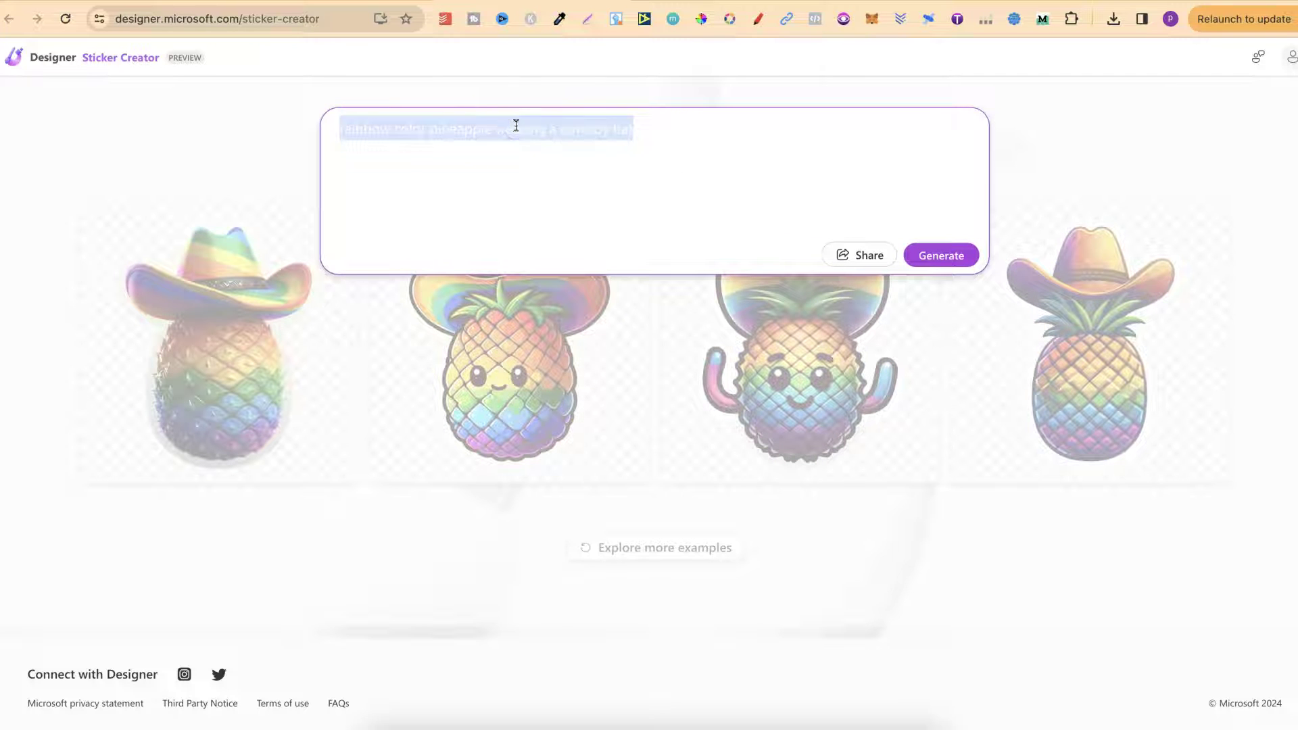
pyautogui.write('angry fox playing the guitar')
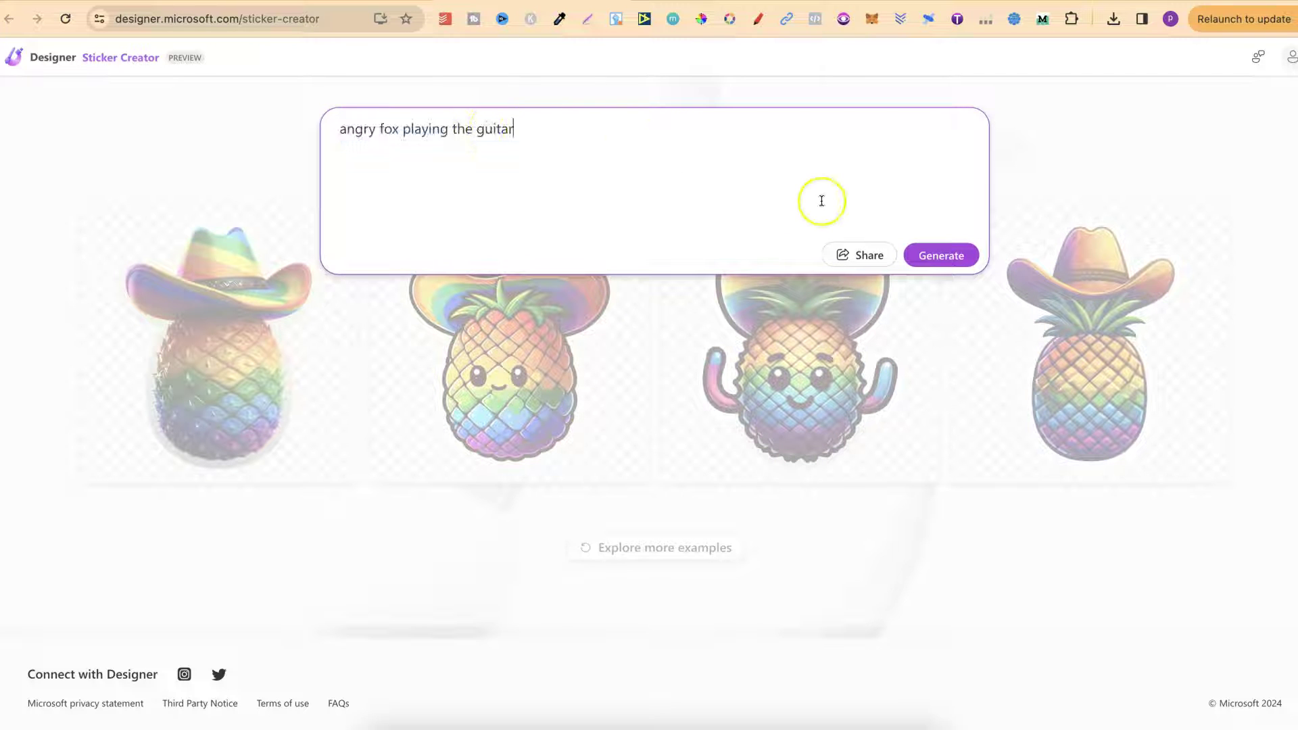
pyautogui.click(938, 255)
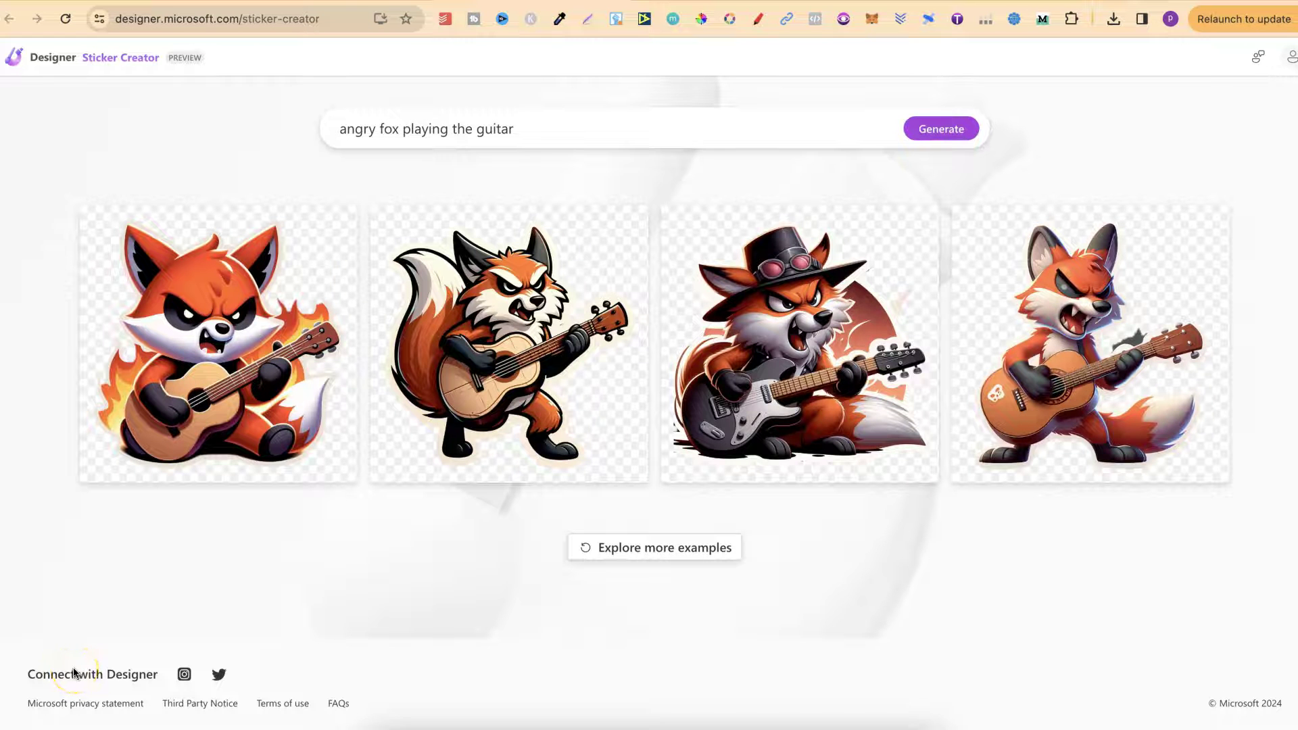
pyautogui.click(435, 397)
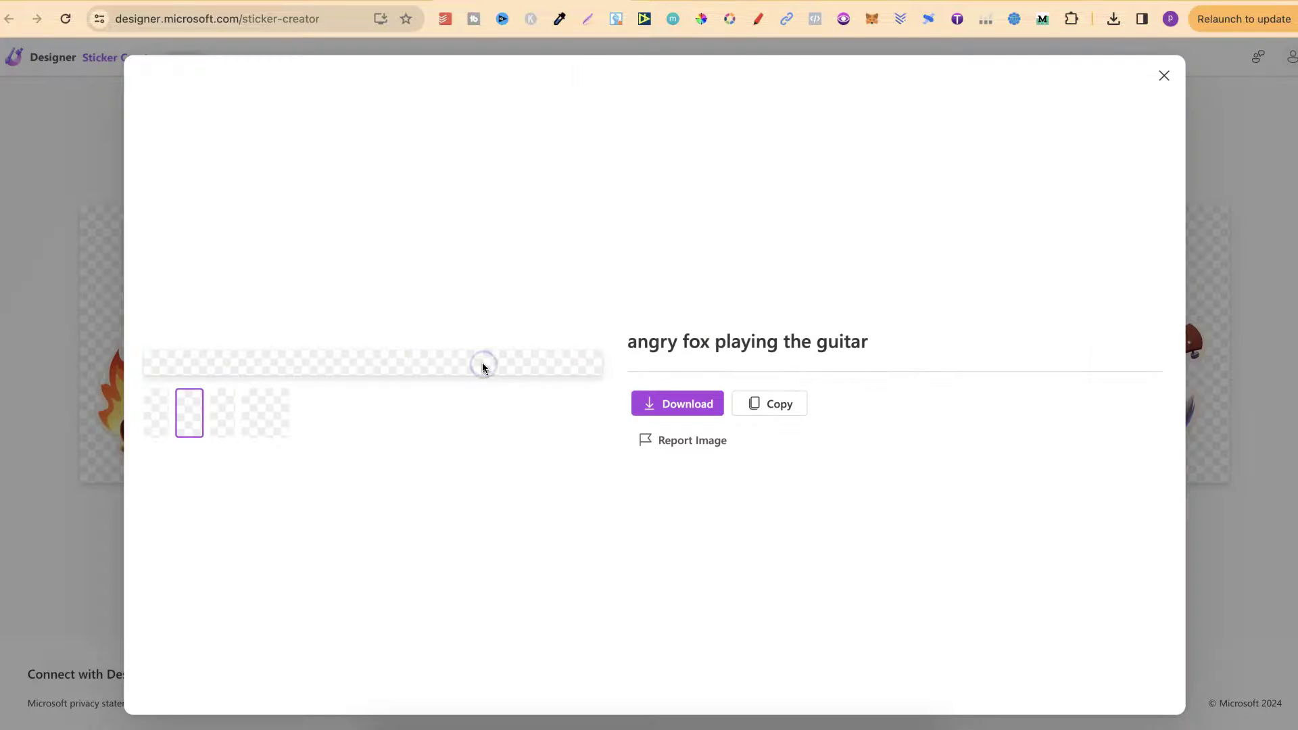
pyautogui.click(679, 403)
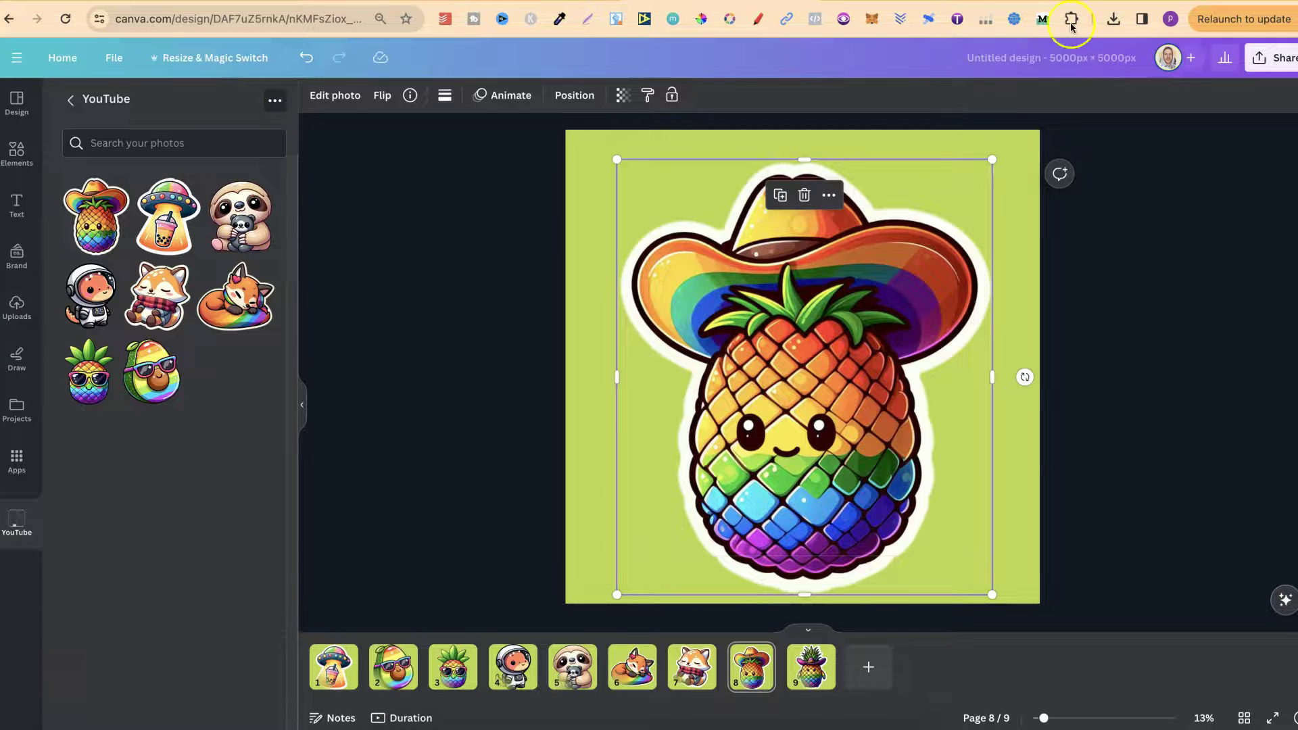
# Upload the fox sticker to Canva and make page 9 as a copy of page 8 without the pineapple.
pyautogui.click(1114, 19)
pyautogui.moveTo(947, 86); pyautogui.dragTo(236, 313)
pyautogui.click(746, 668)
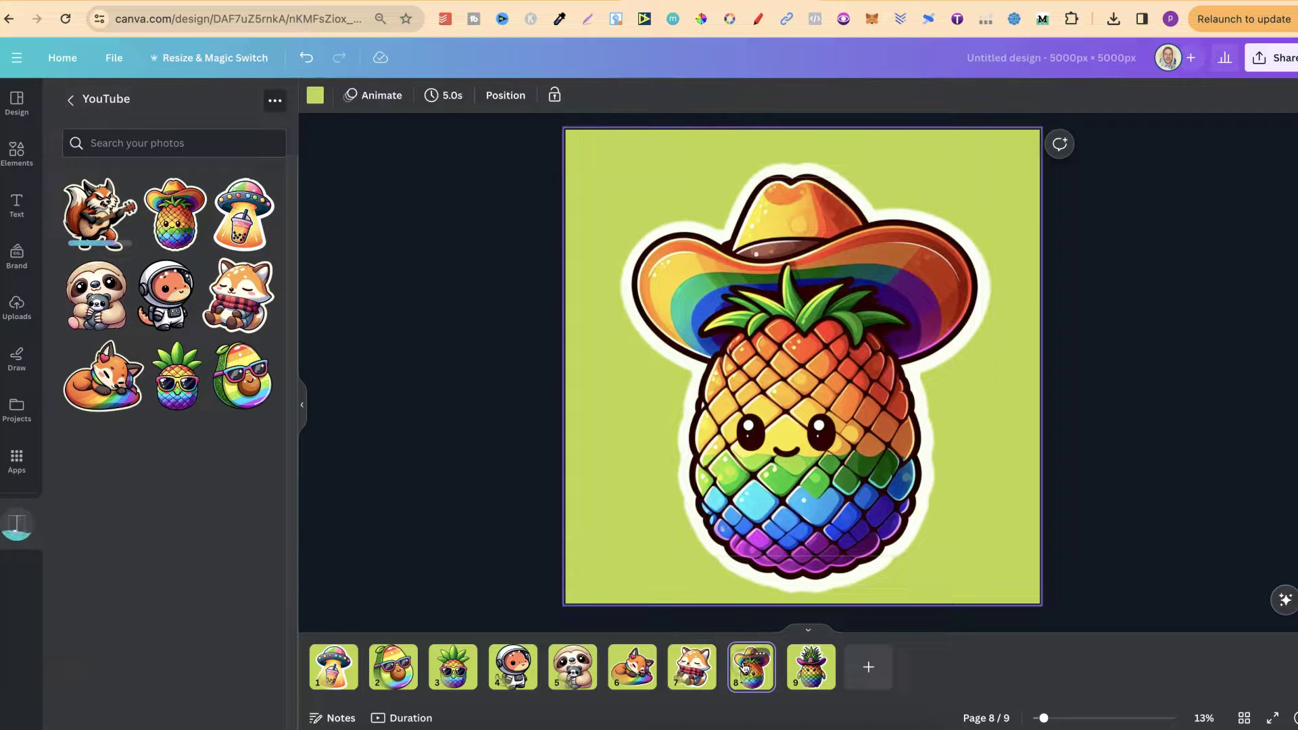
pyautogui.hotkey('ctrl', 'd')
pyautogui.click(827, 408)
pyautogui.press('Delete')
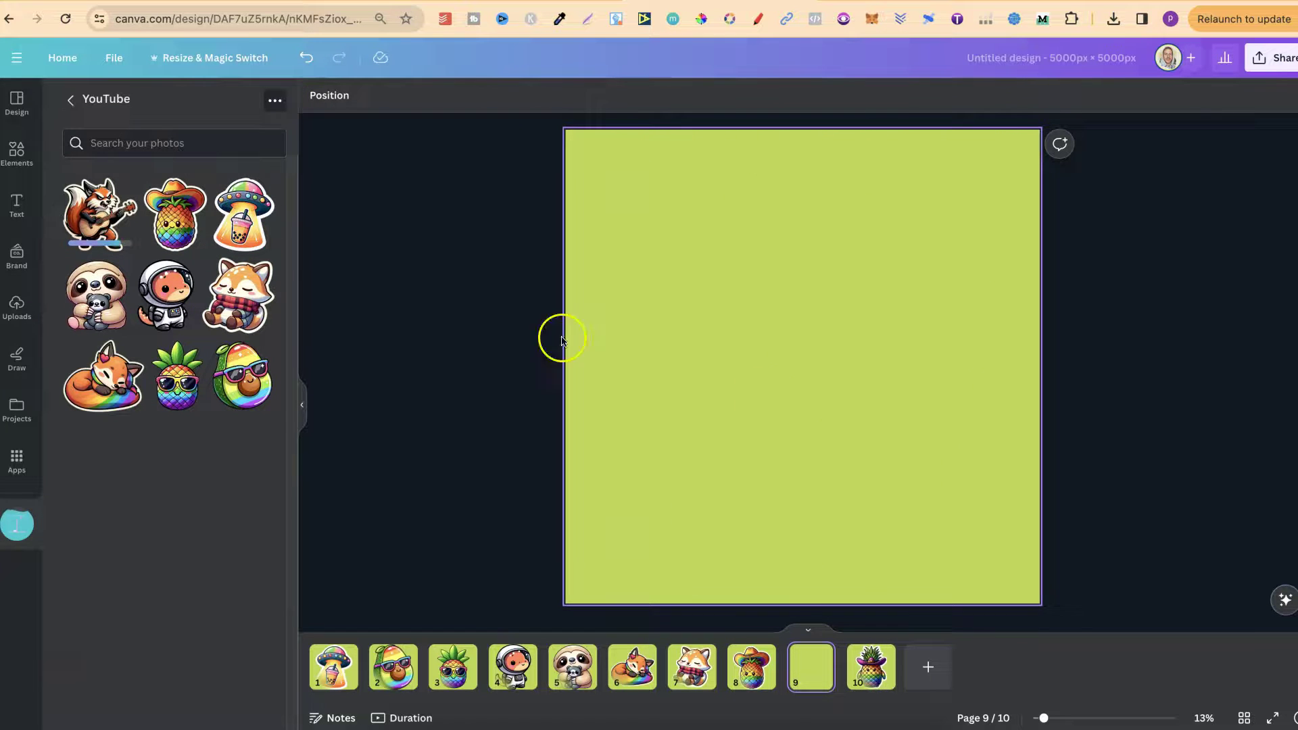
# Place the guitar-playing fox on page 9 and enlarge it to fill the green page.
pyautogui.click(111, 210)
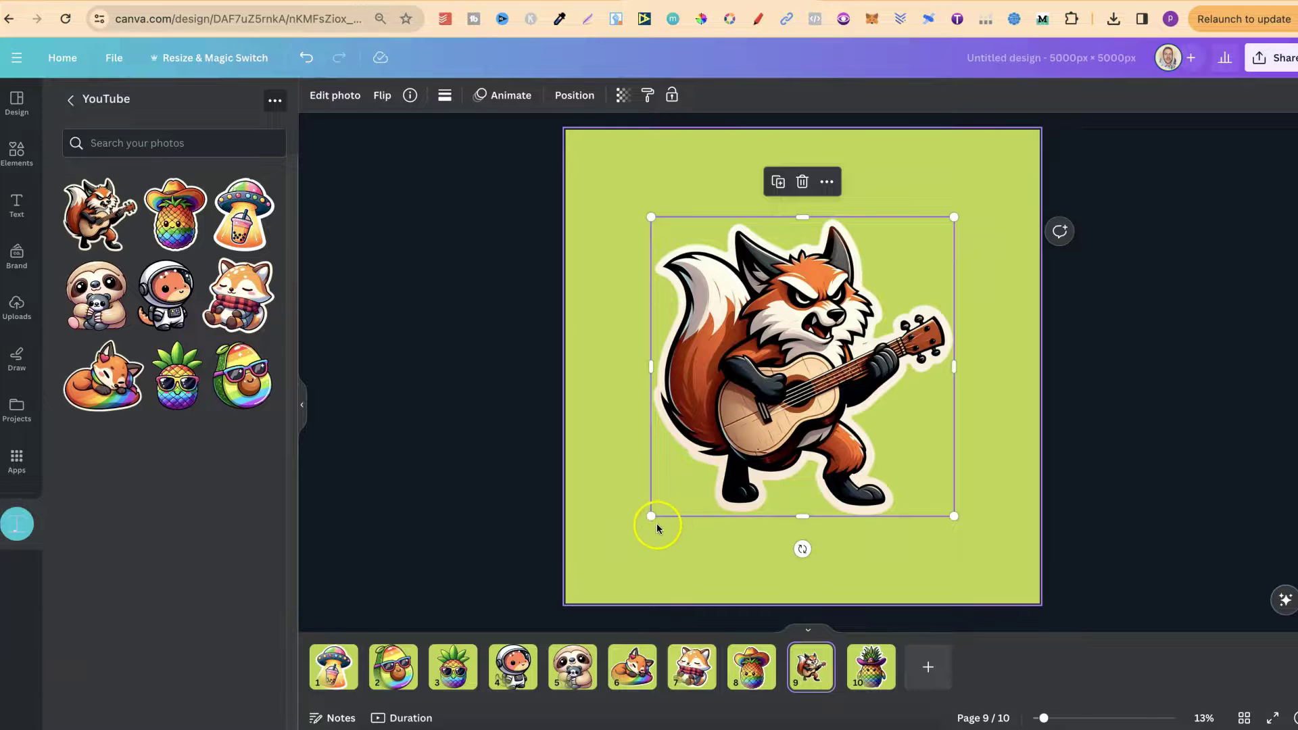
pyautogui.moveTo(651, 516); pyautogui.dragTo(585, 595)
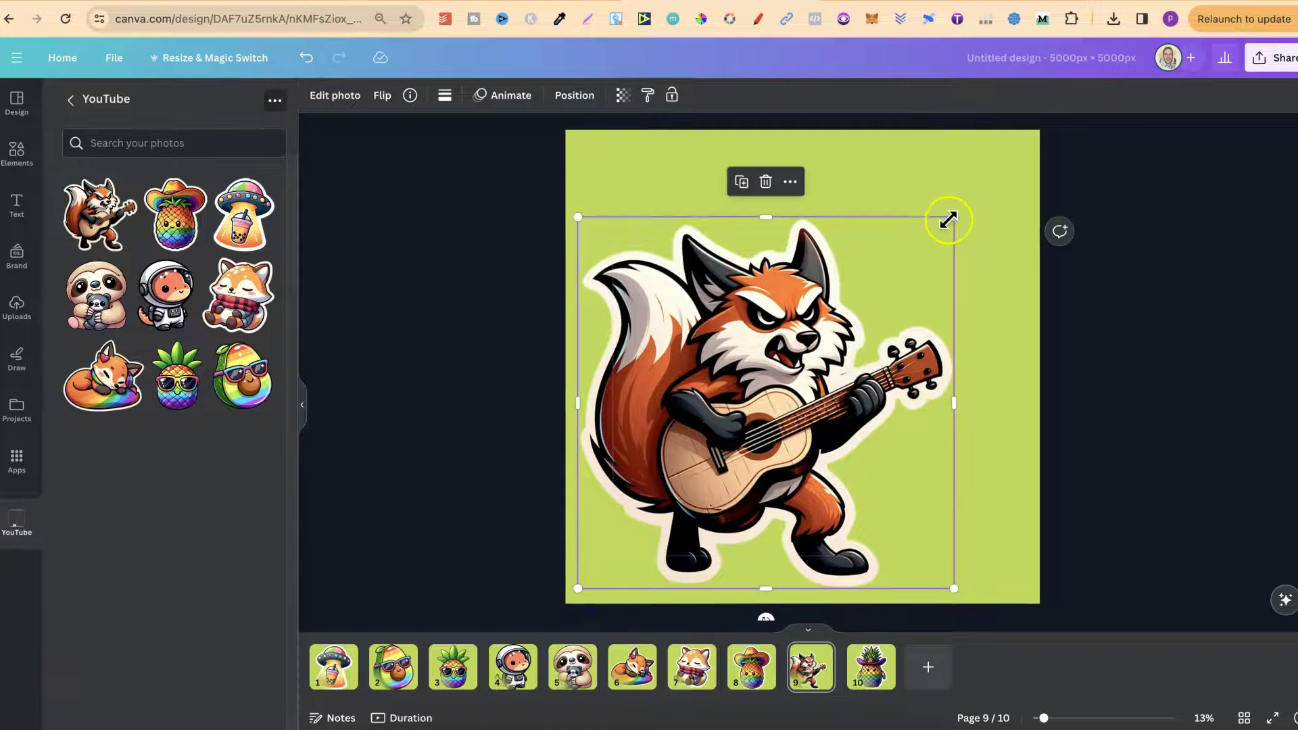
pyautogui.moveTo(946, 227); pyautogui.dragTo(1026, 128)
pyautogui.click(1125, 200)
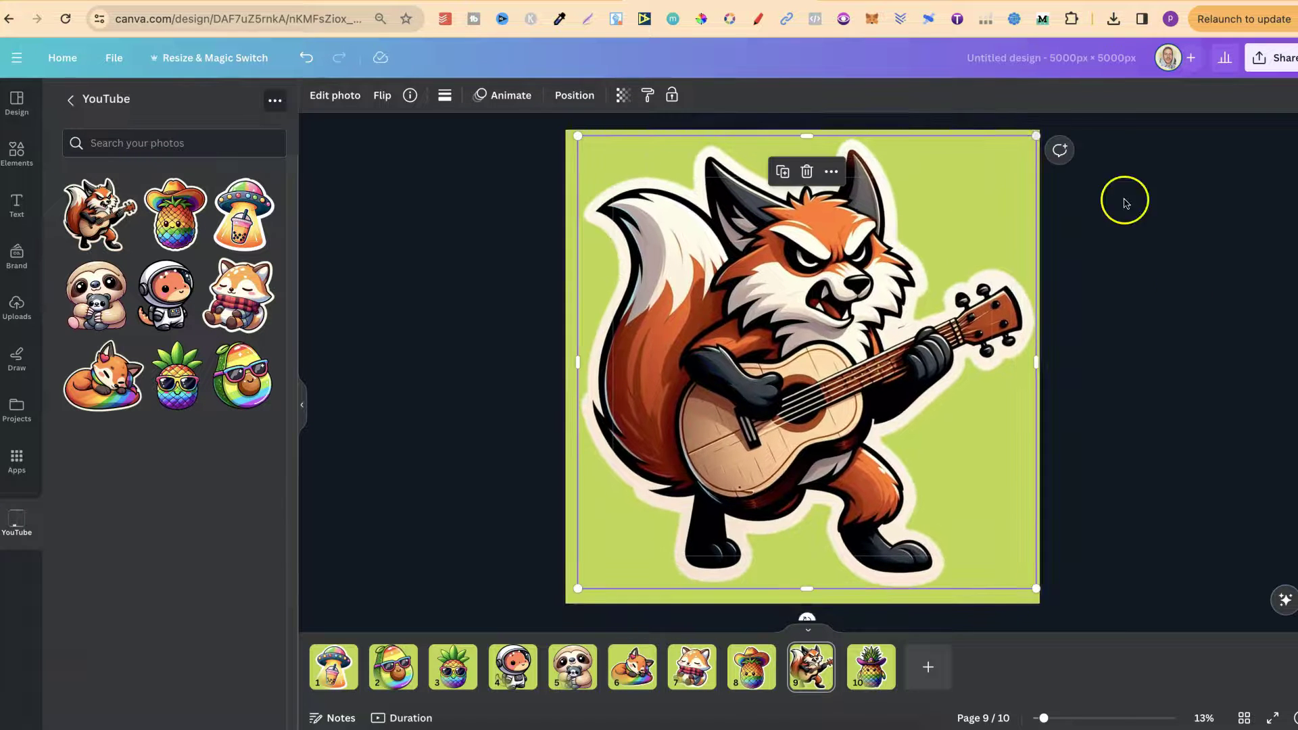
pyautogui.click(378, 74)
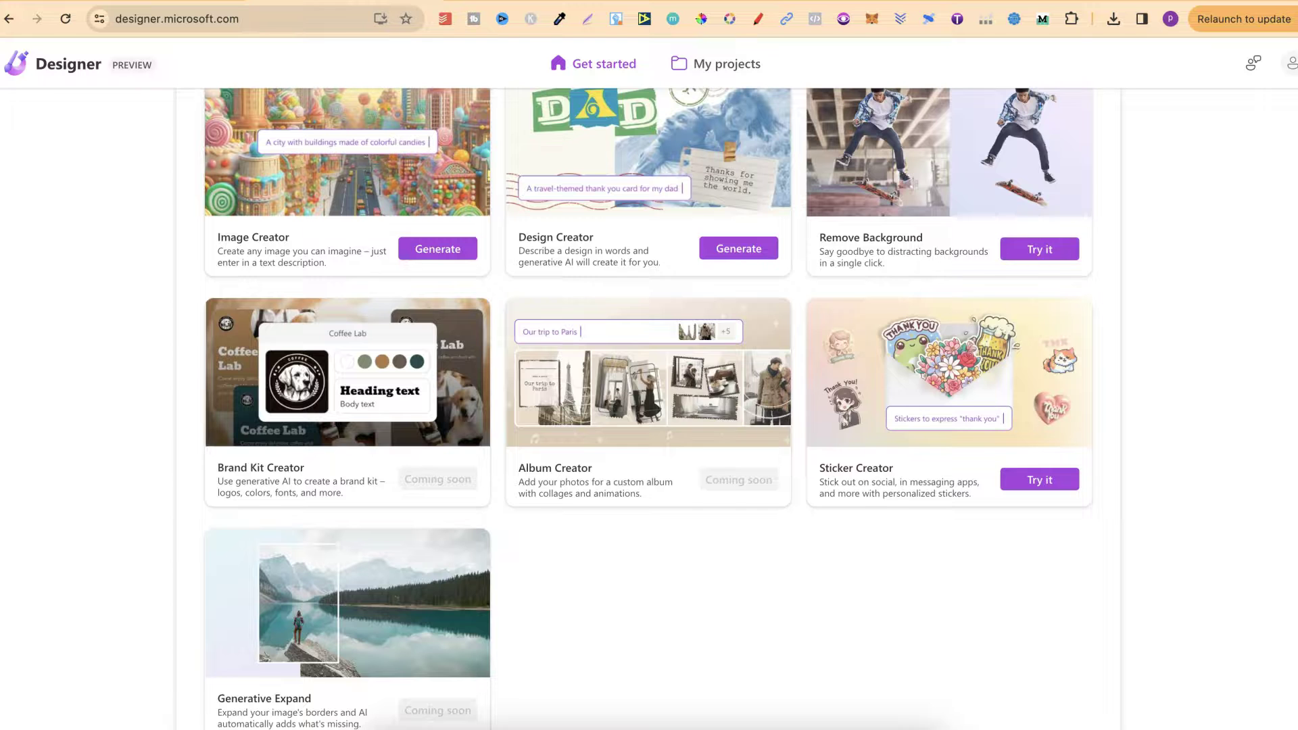
pyautogui.scroll(10, 1102, 354)
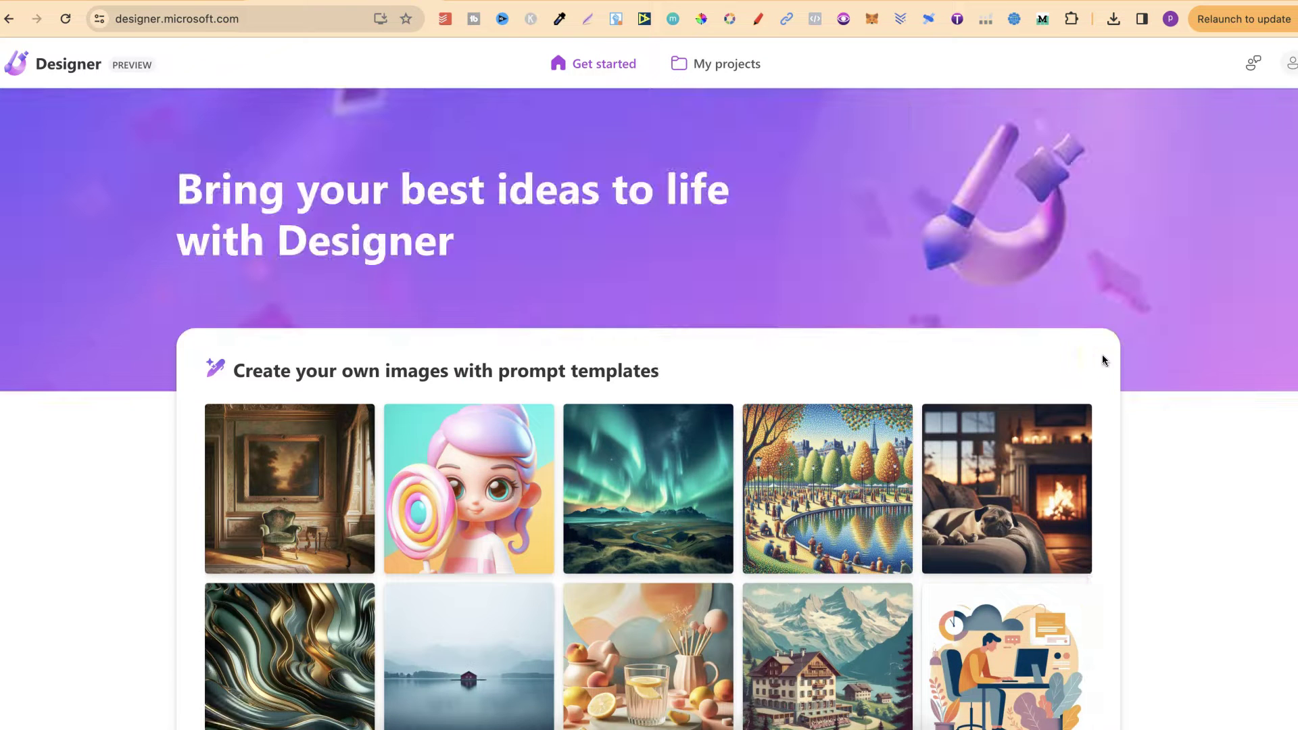